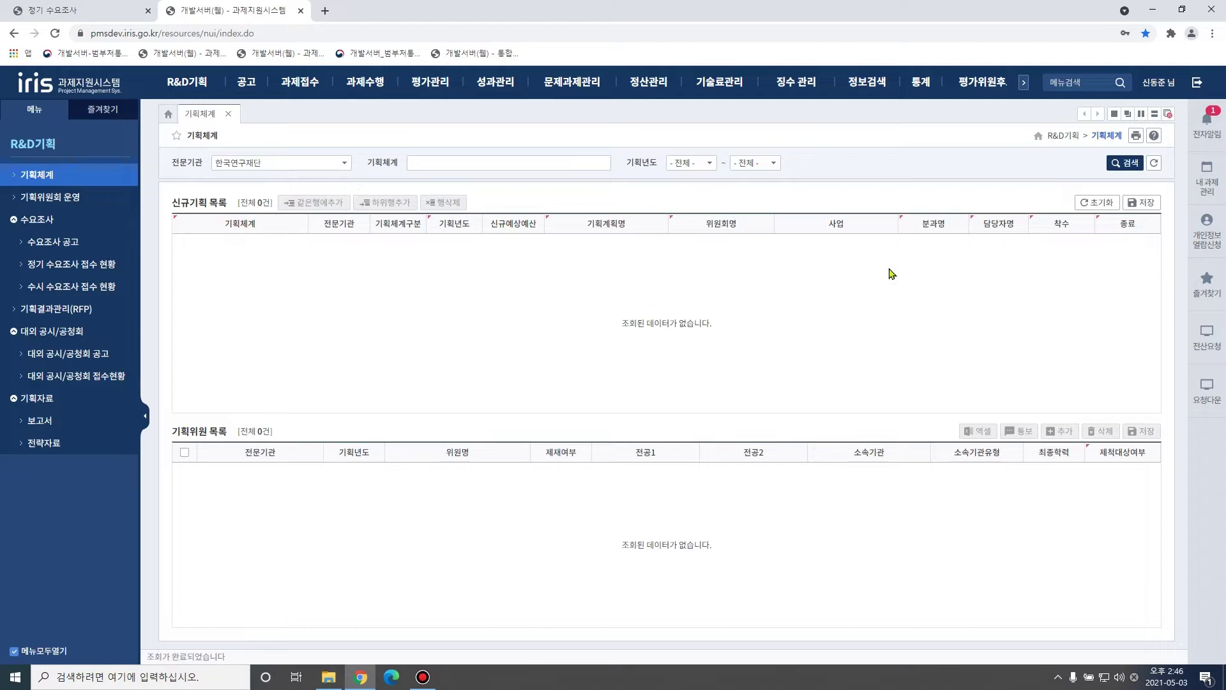
- Retrieve the 한국연구재단 planning list and search all personnel available to add to the (TEST)자연과학 division's committee
click(1126, 164)
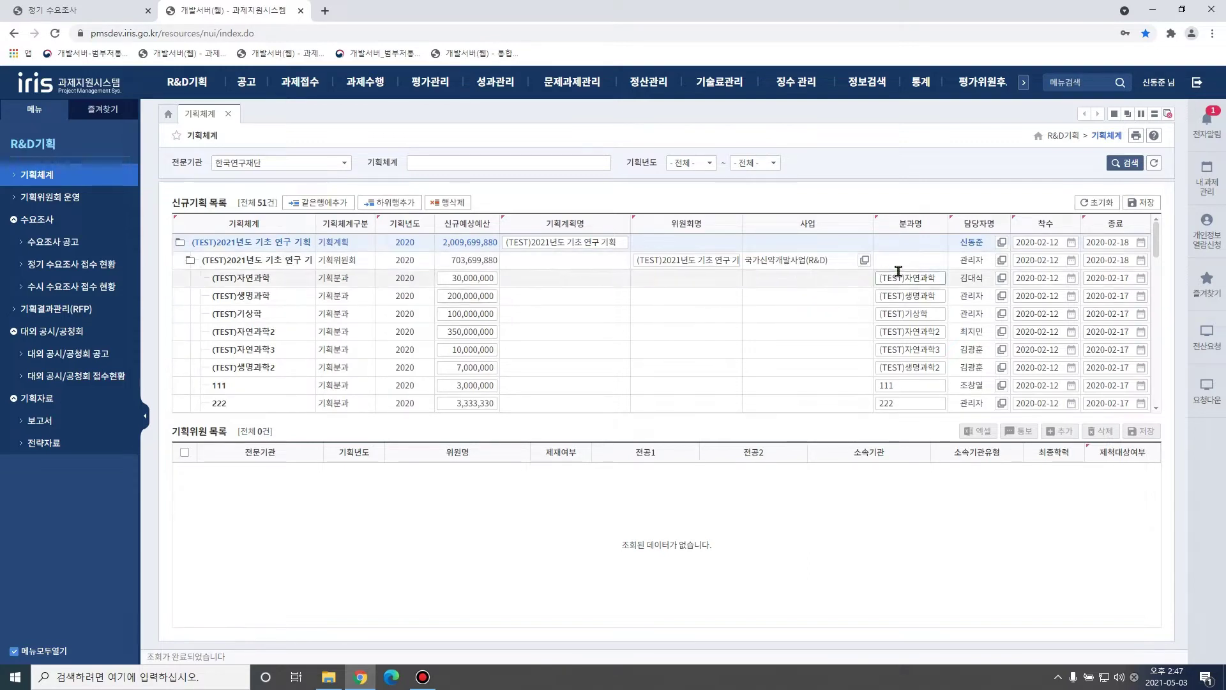
click(285, 279)
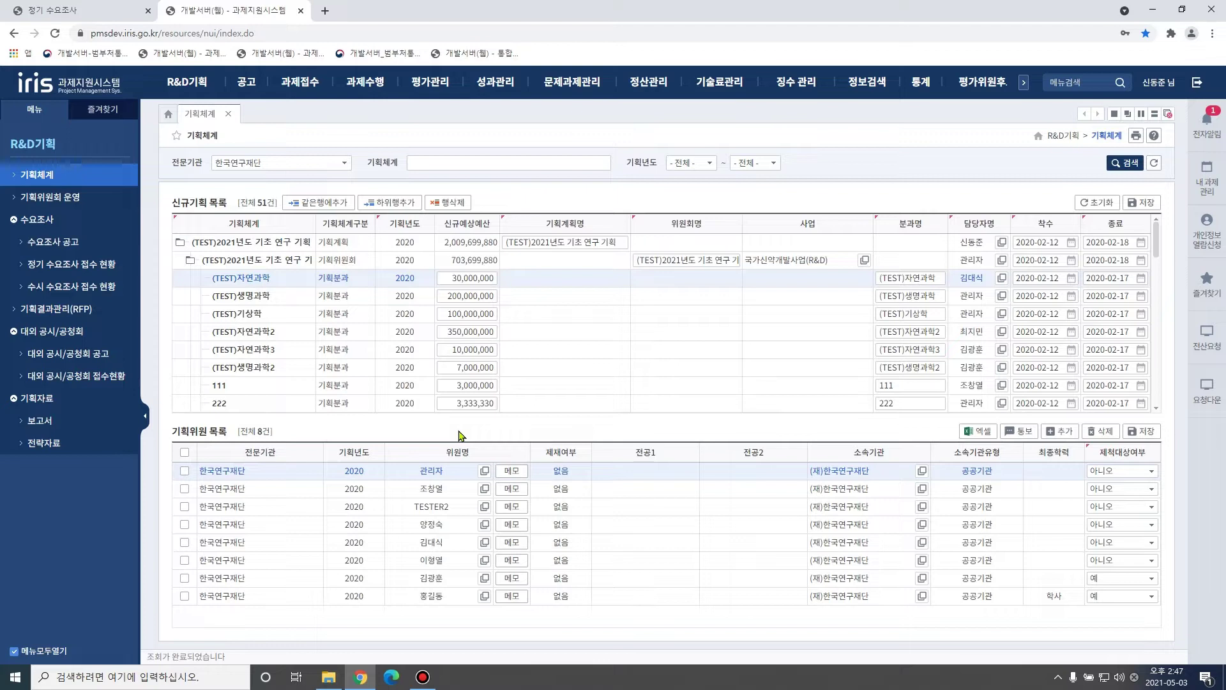
click(1060, 431)
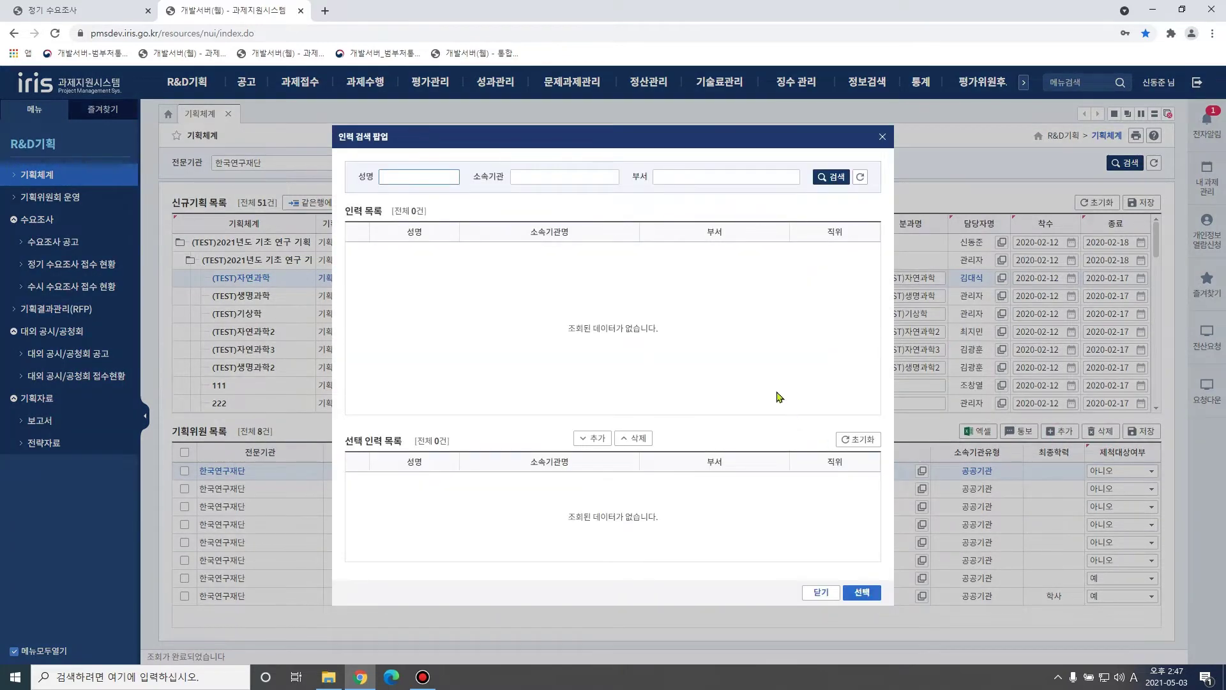
click(828, 176)
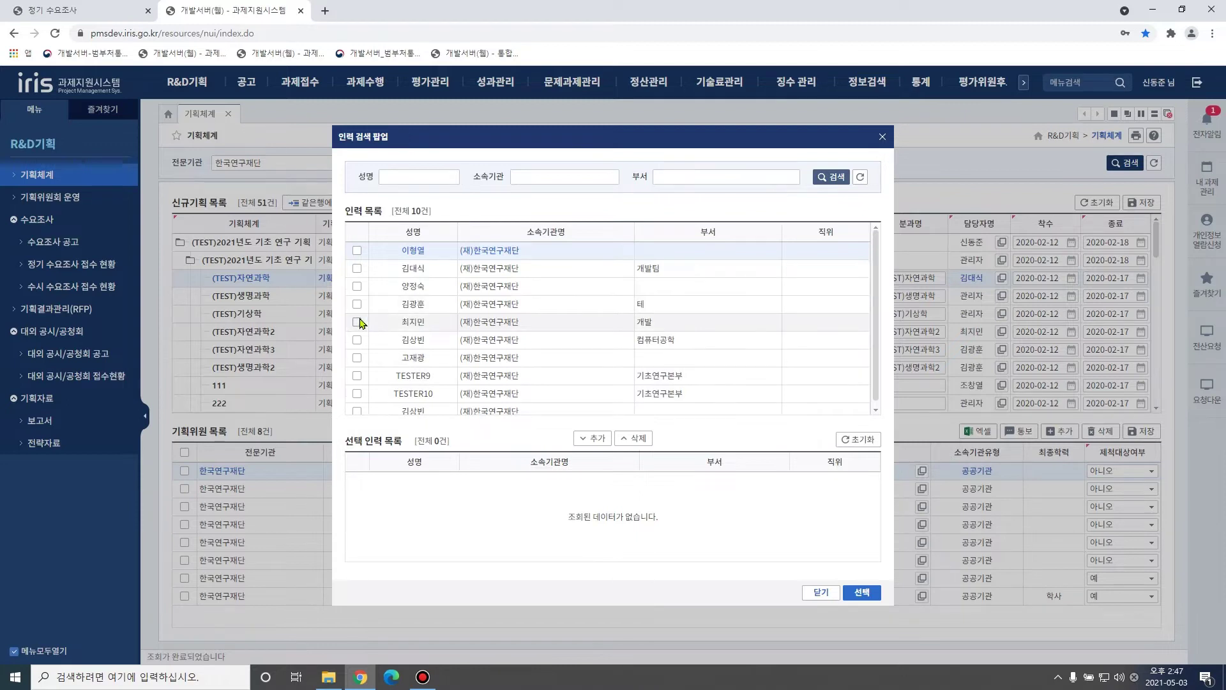
- Add the three people listed directly below the SI사업1팀 member to the (TEST)자연과학 division's planning committee
scroll(360, 322, down, 3)
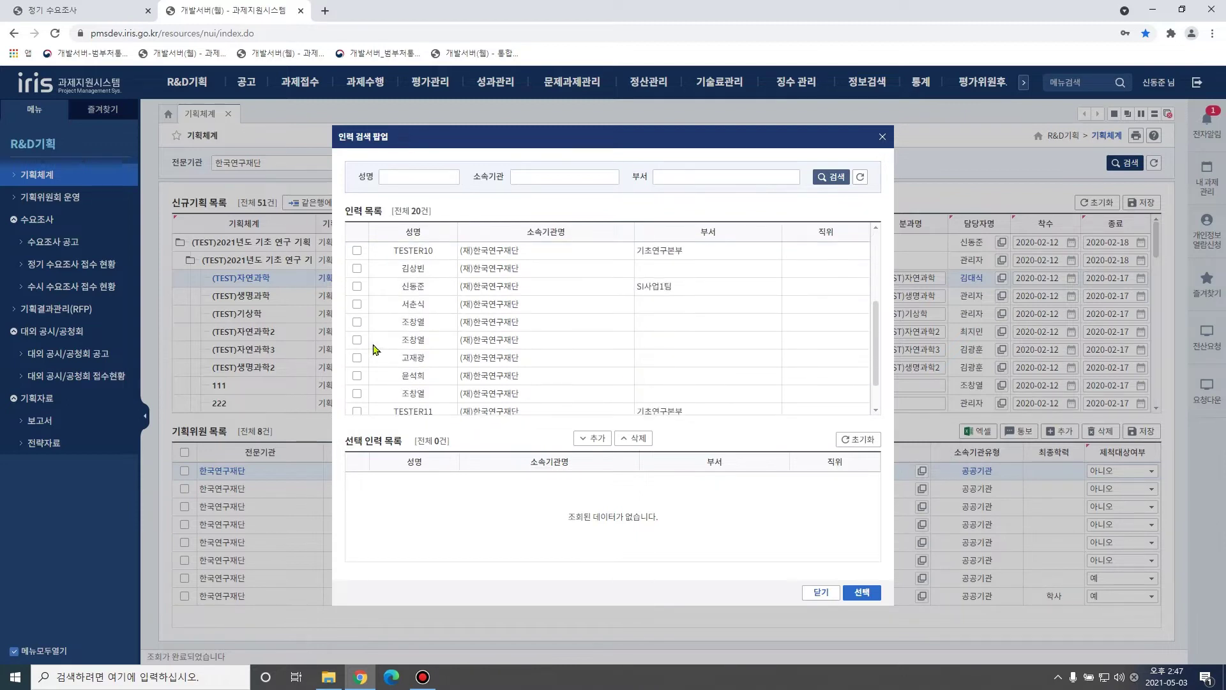
click(357, 305)
click(357, 321)
click(357, 340)
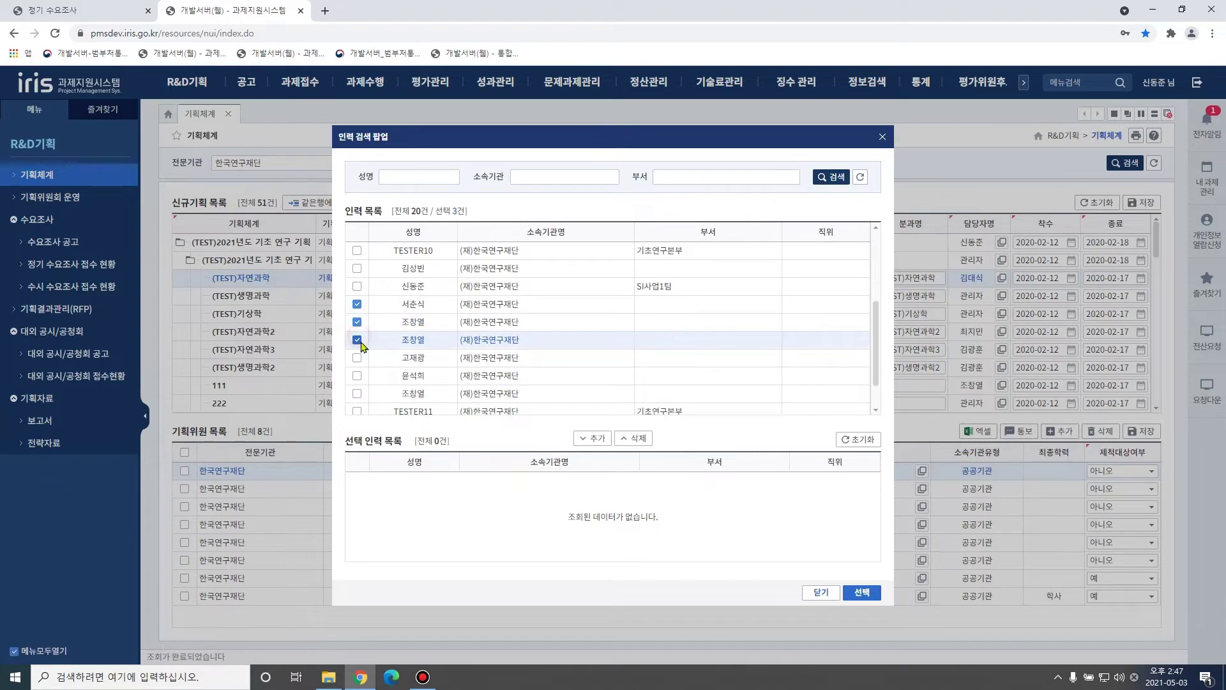
click(592, 438)
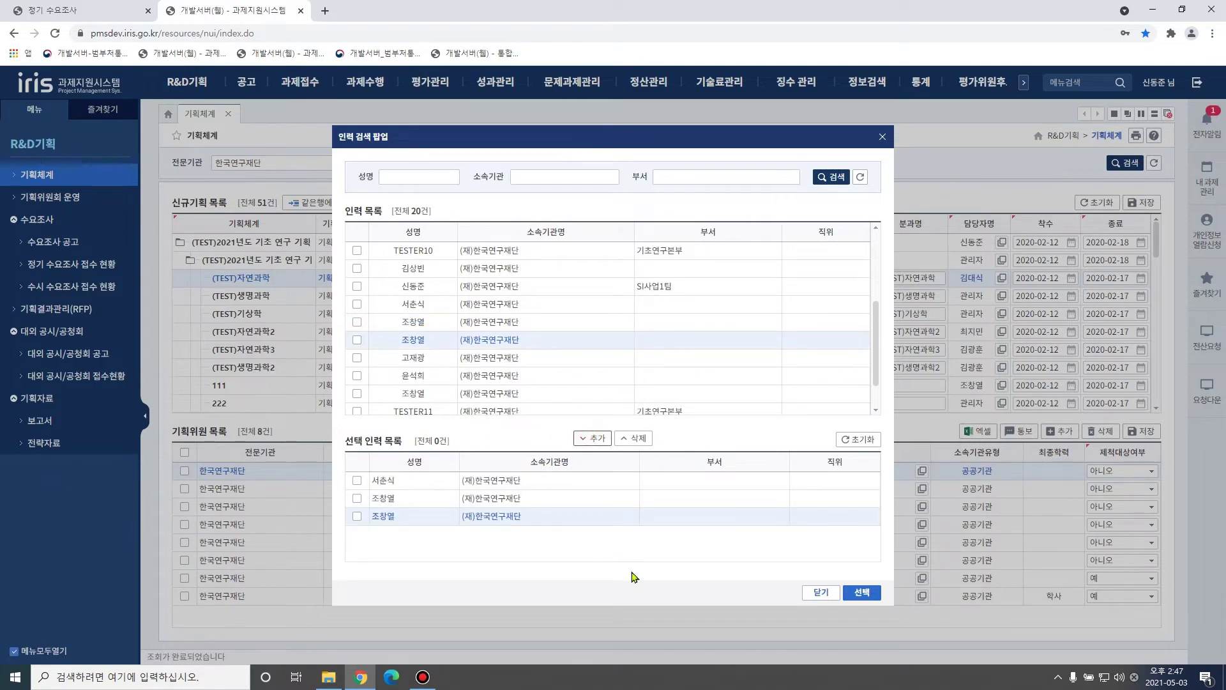
click(821, 606)
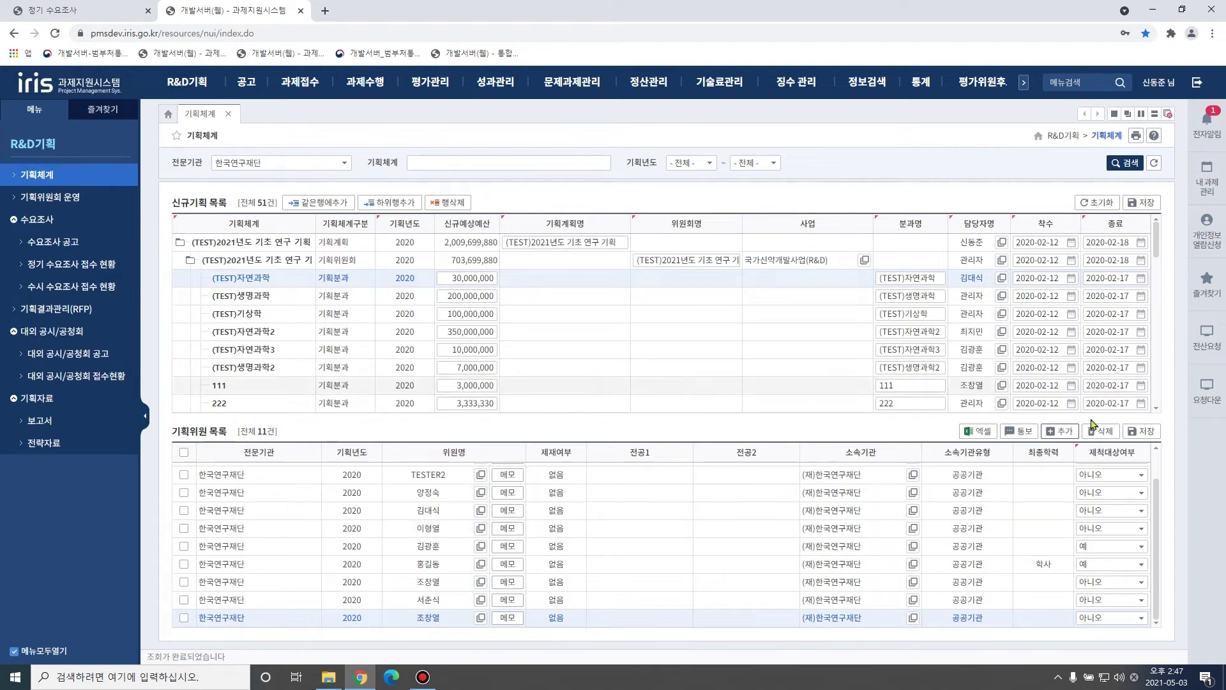
click(1147, 437)
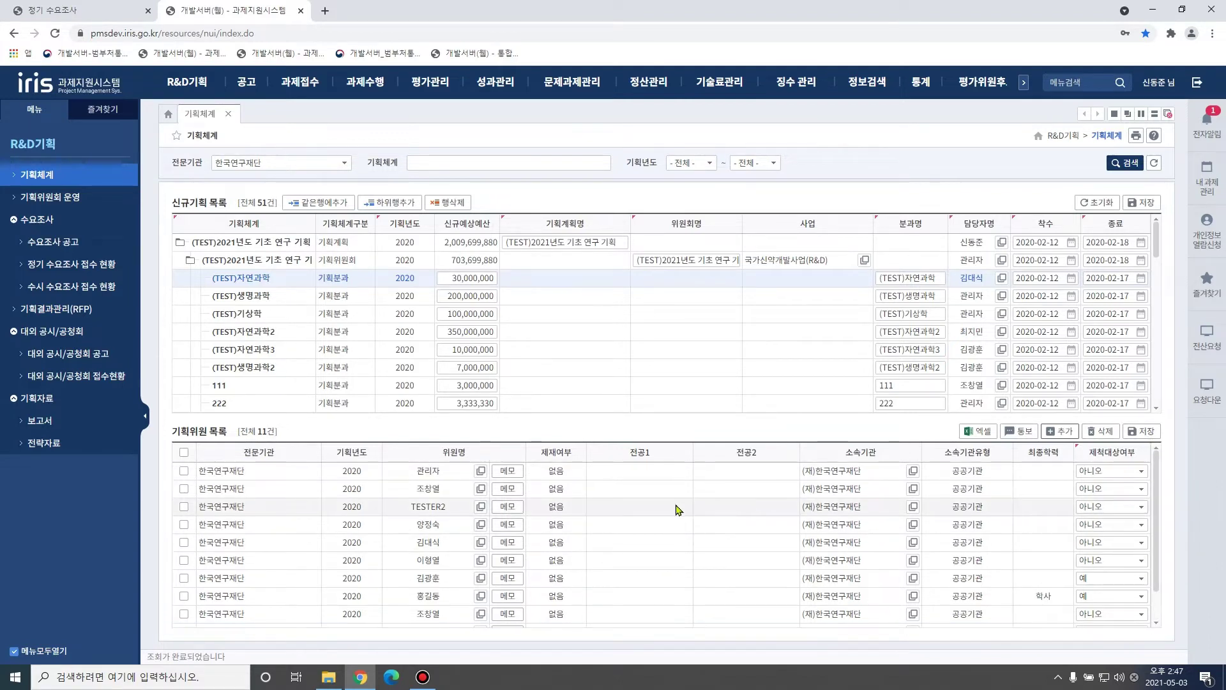
- Check the first committee member's memo and researcher profile, including the degree and career information
click(508, 471)
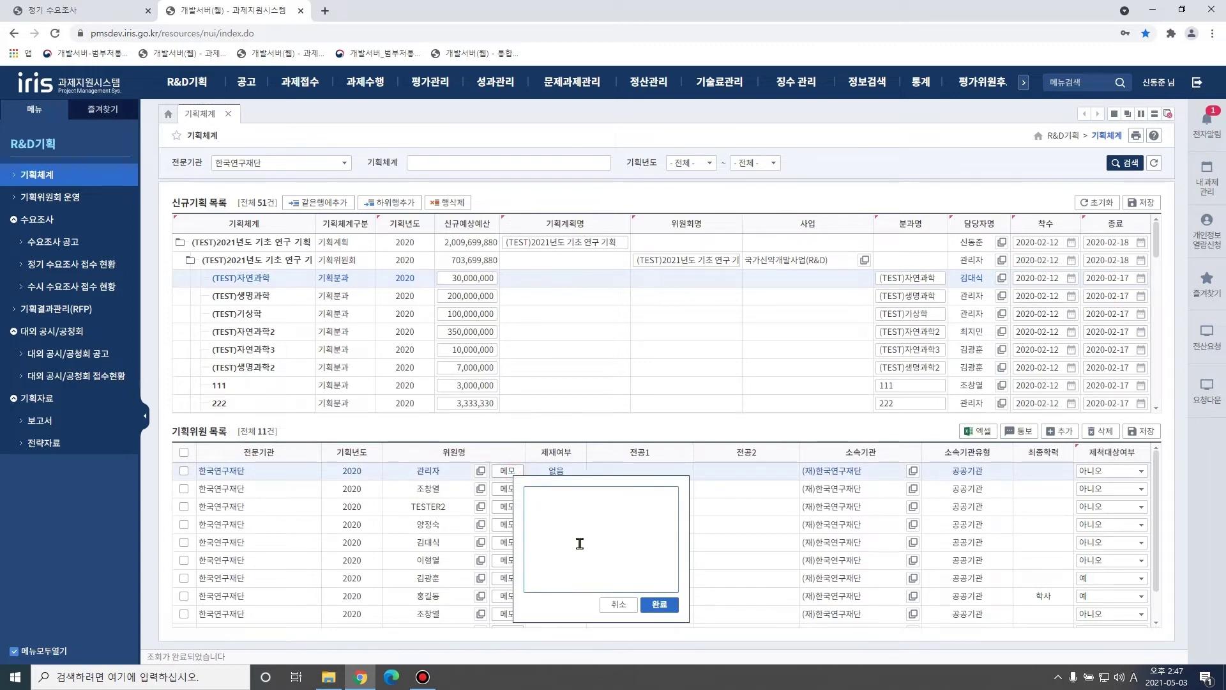
click(607, 606)
click(480, 471)
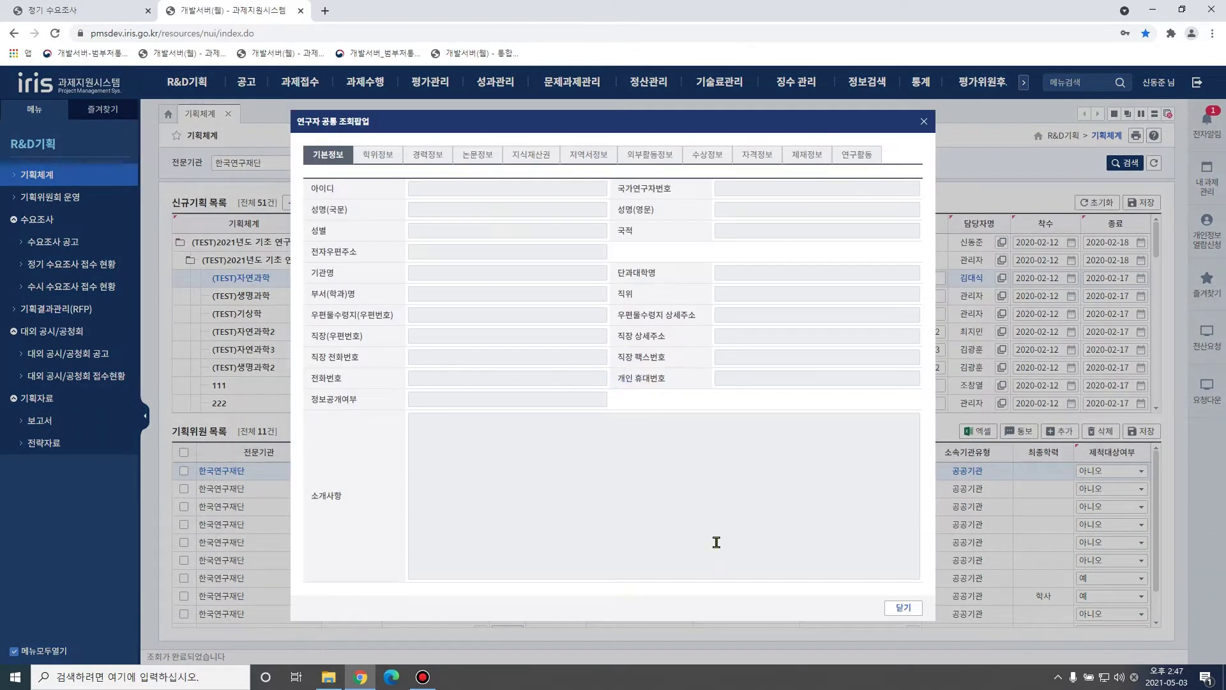
click(378, 155)
click(428, 156)
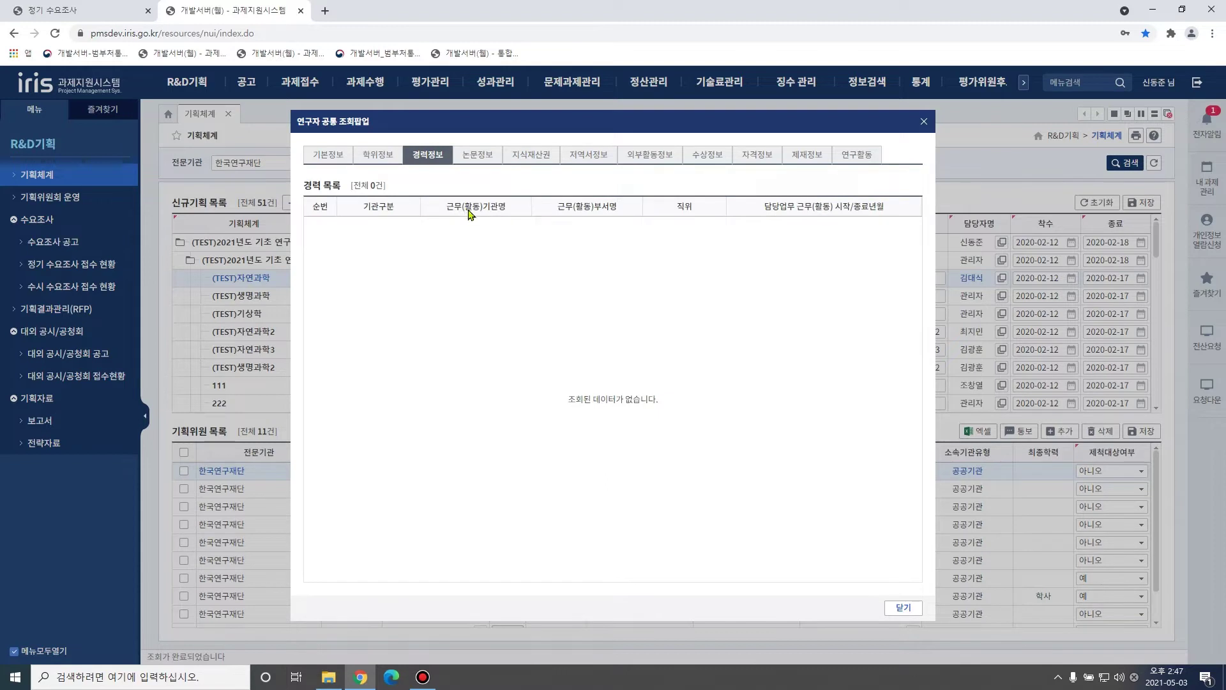
click(903, 608)
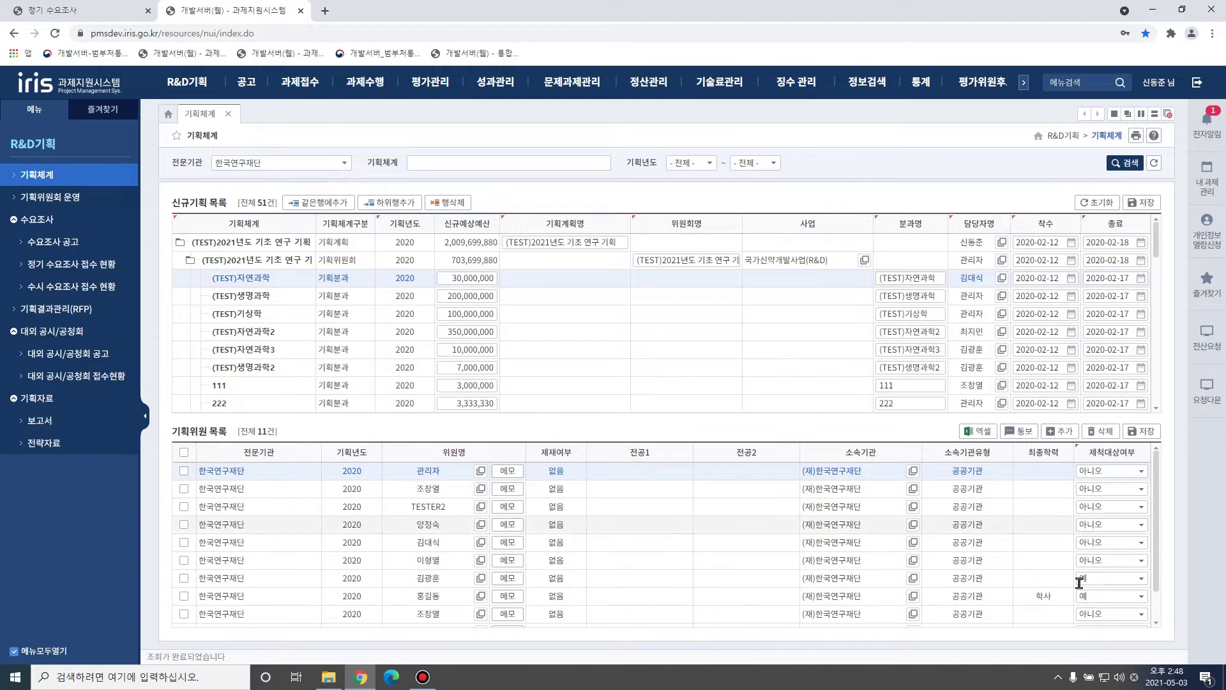
- Set the exclusion status (제척대상여부) of the second committee member to 예
click(1140, 489)
click(1127, 504)
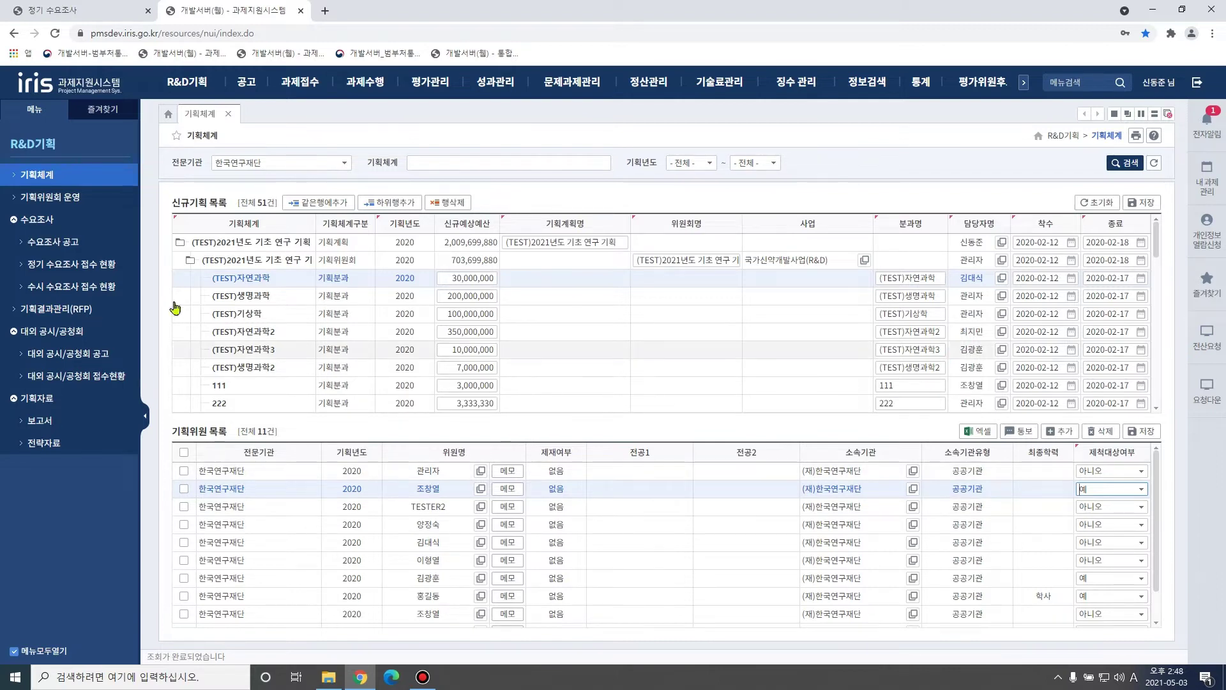
- Open 기획위원회 운영, retrieve its planning list and select the (TEST)자연과학 division
click(64, 199)
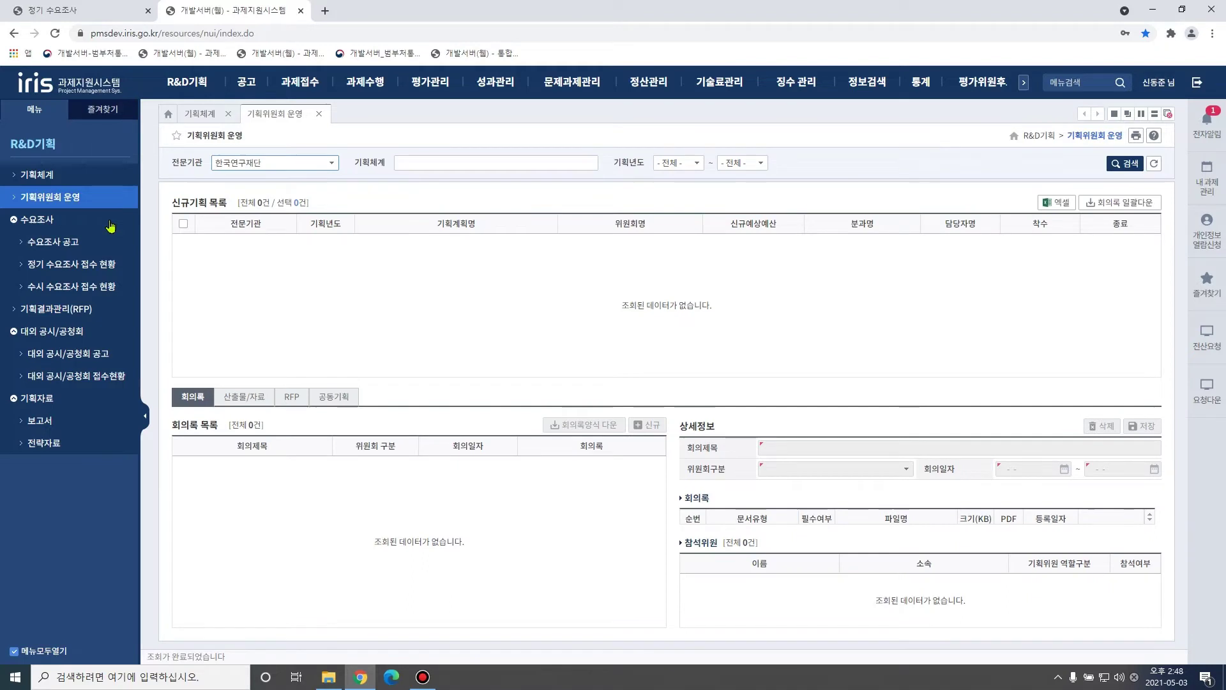
click(1124, 164)
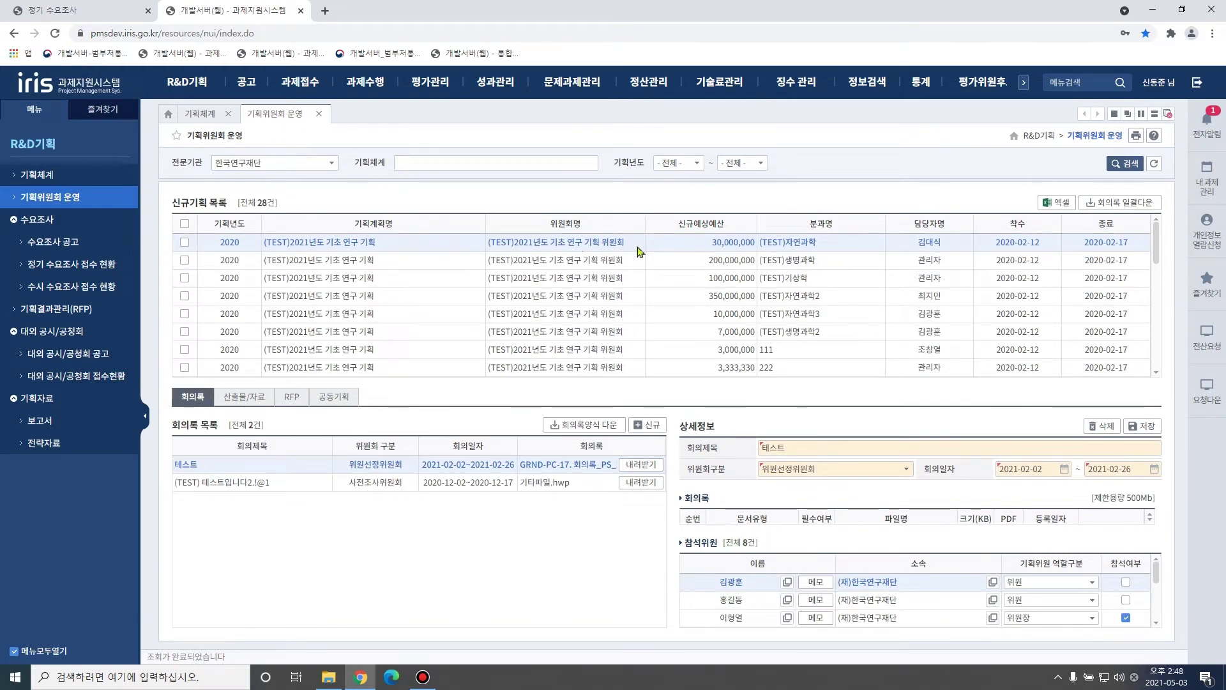
click(815, 244)
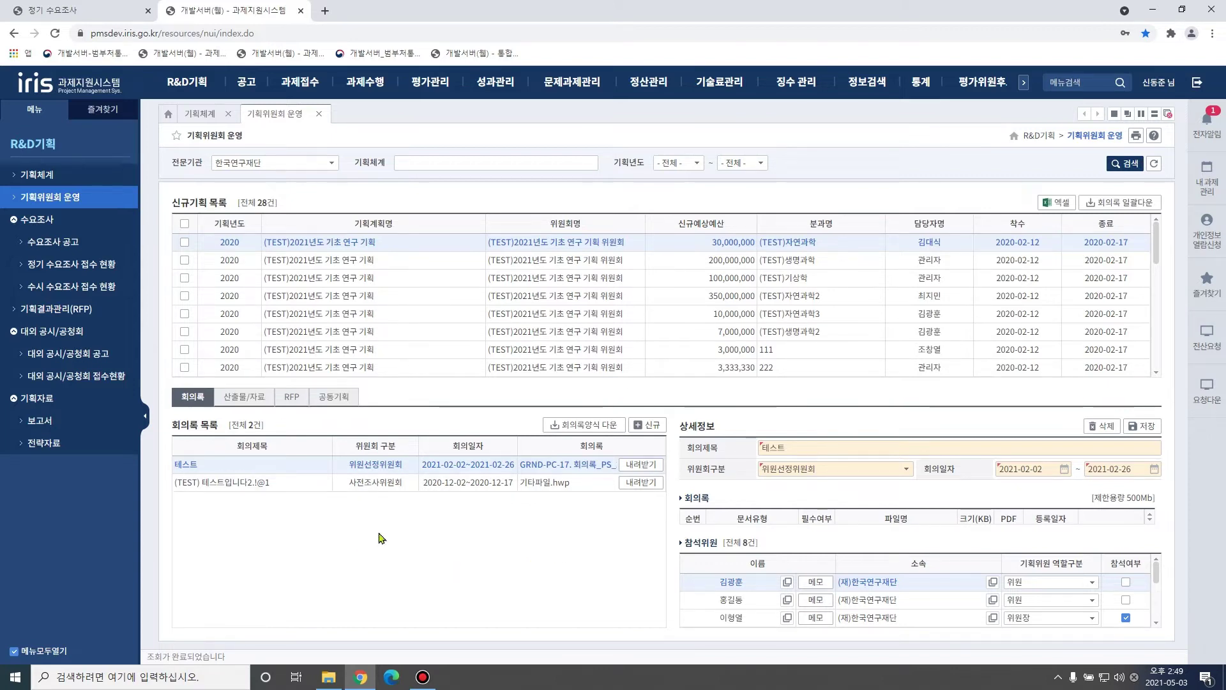
- Review the division's 산출물/자료, RFP and 공동기획 information, then return to its meeting minutes
click(244, 400)
click(292, 397)
click(334, 397)
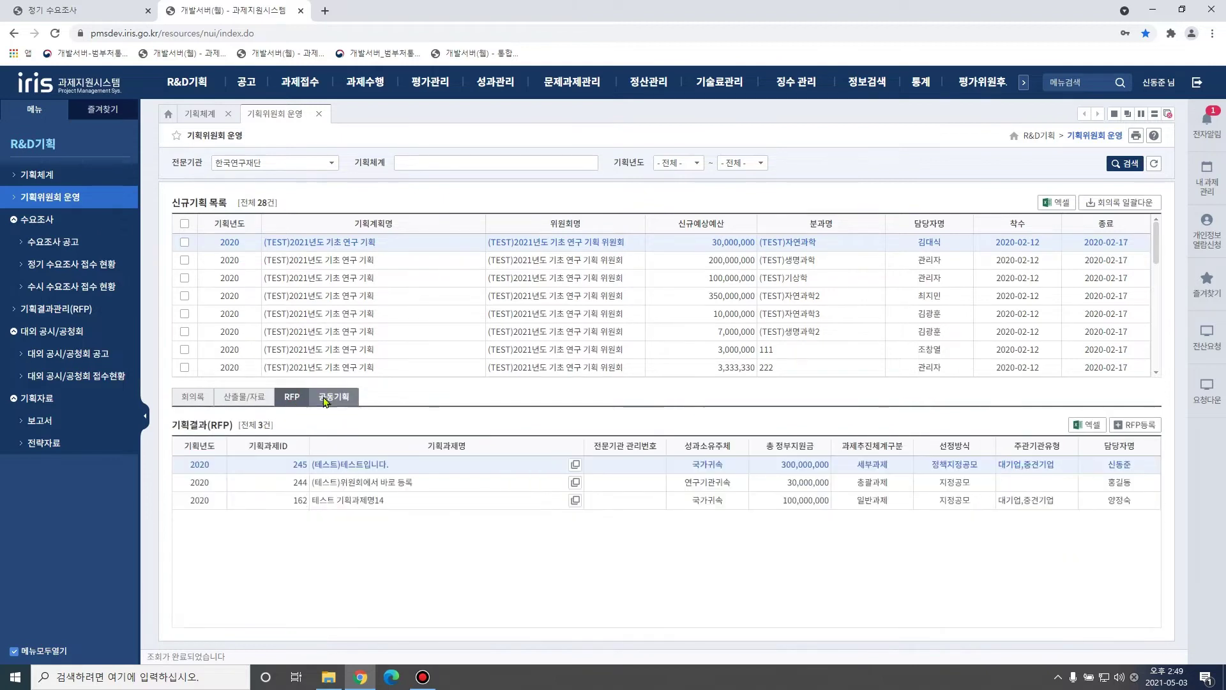
click(192, 396)
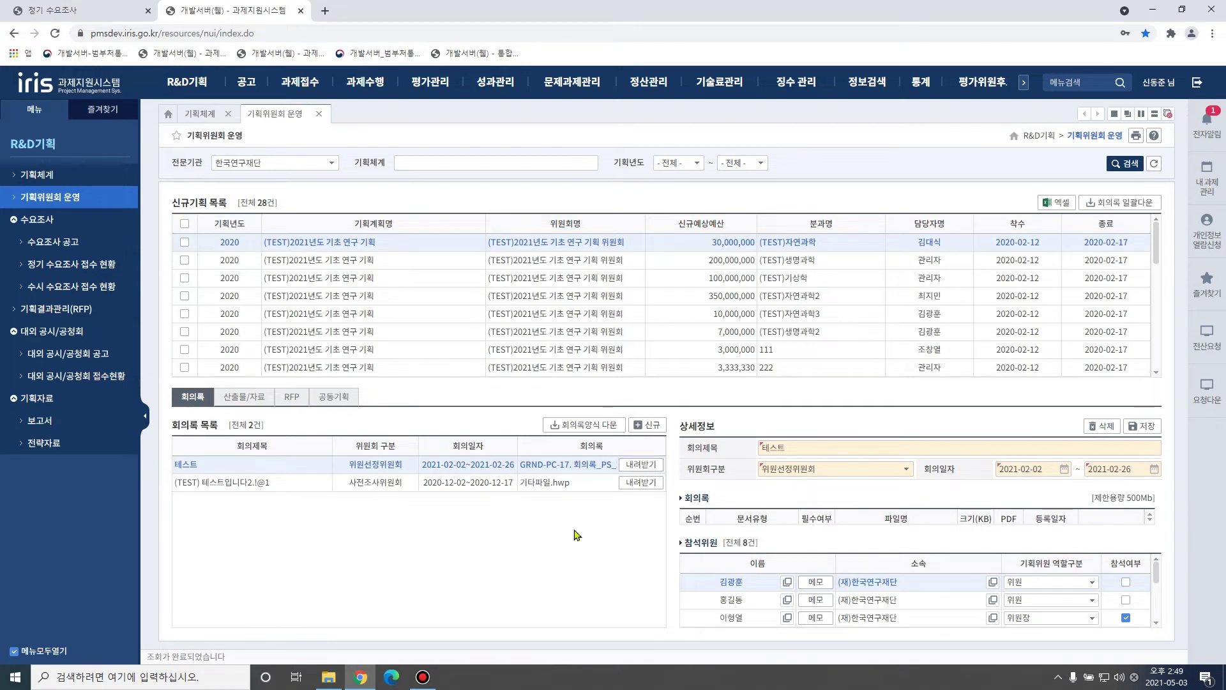
- Add a new meeting minutes entry for the division and open its committee type (위원회구분) choices
click(654, 426)
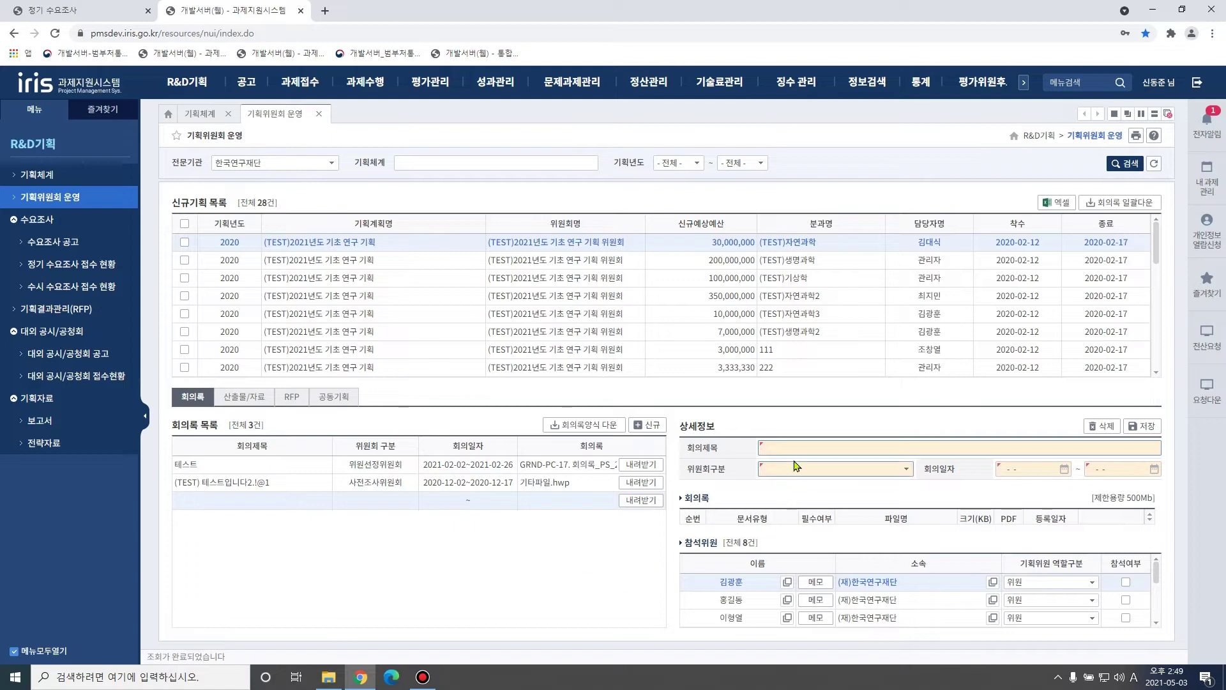
click(905, 469)
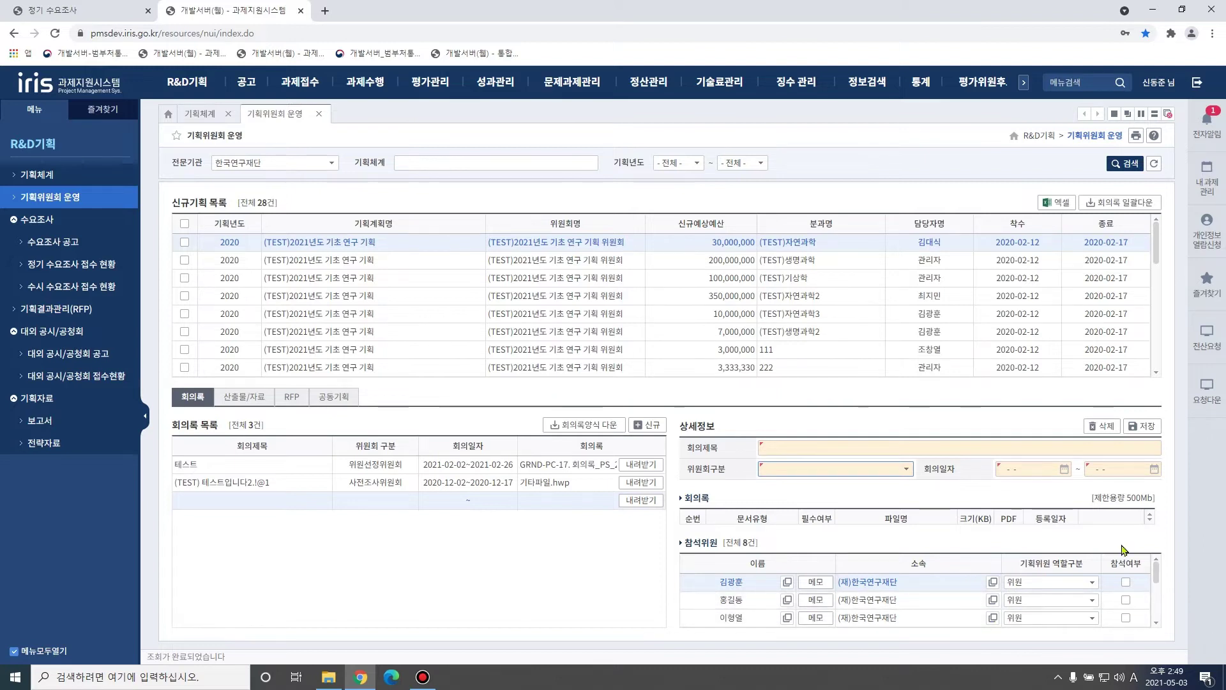
- Check the division's committee member list in 기획체계 and return to 기획위원회 운영
click(56, 174)
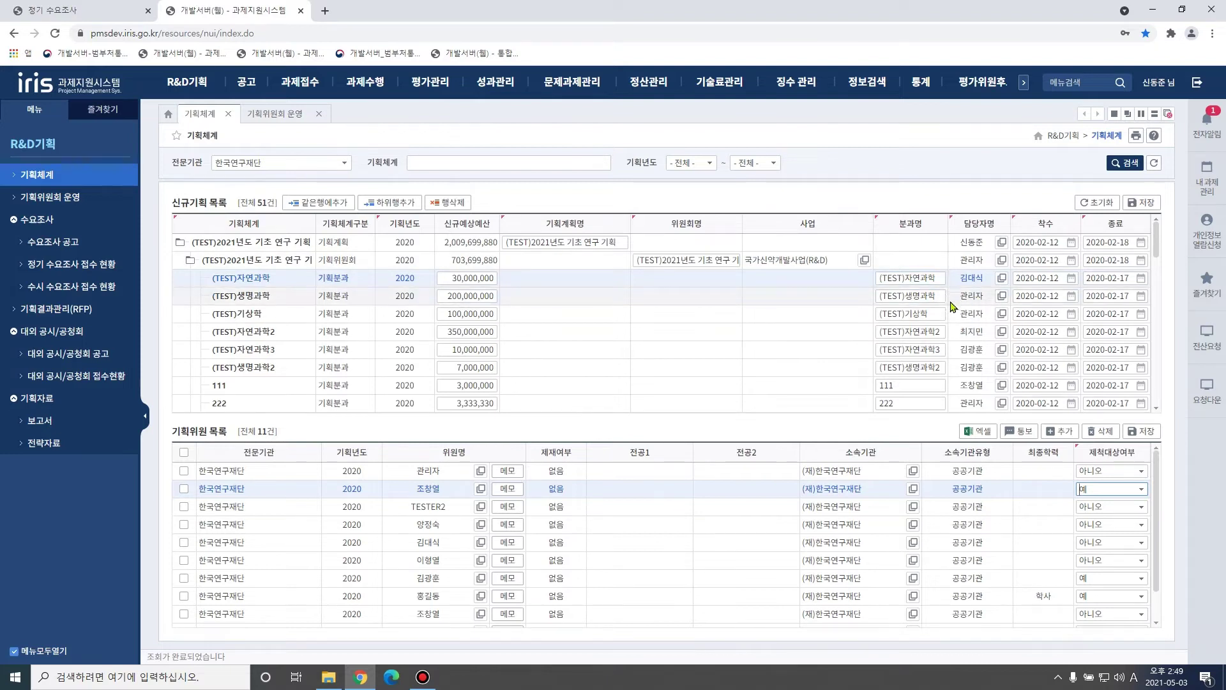
click(70, 197)
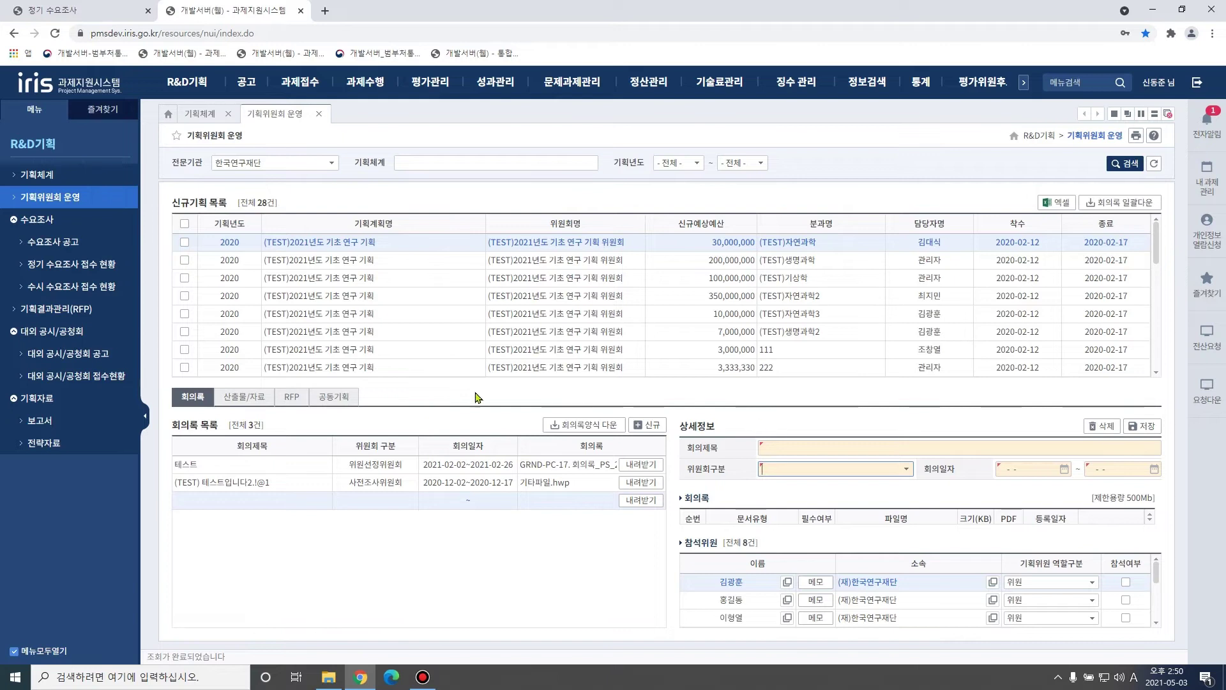
- Examine the division's 산출물/자료 list and the 산출물구분 categories available for the first deliverable
click(244, 397)
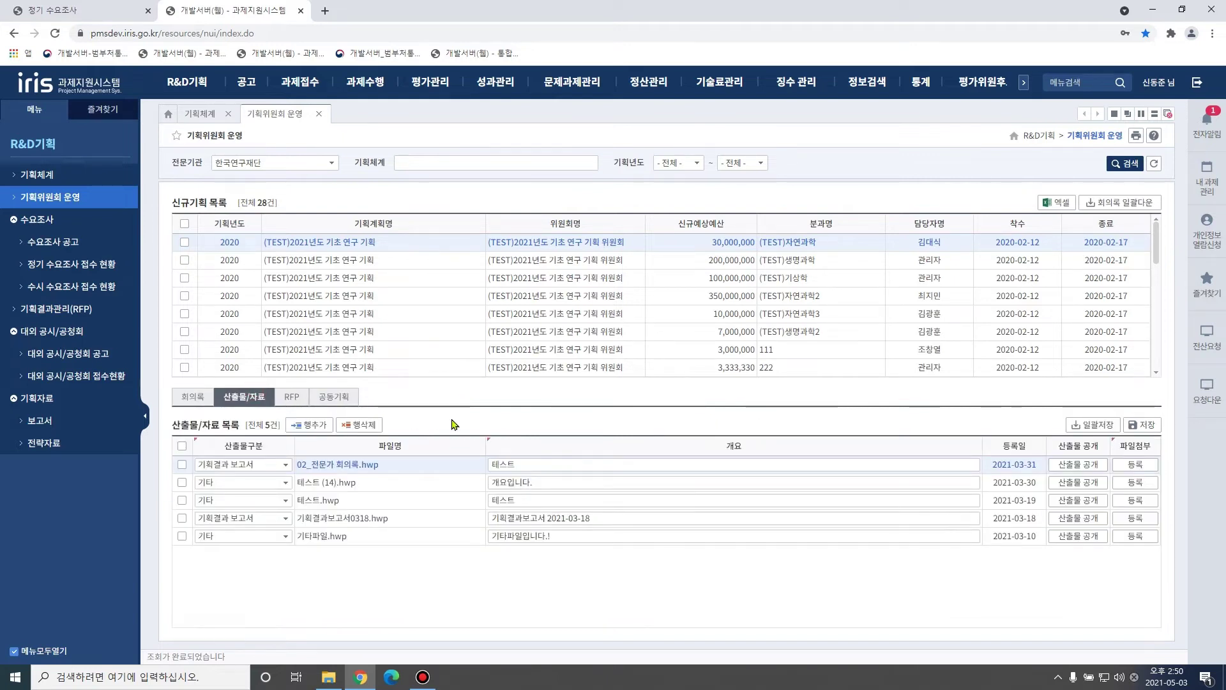
click(192, 397)
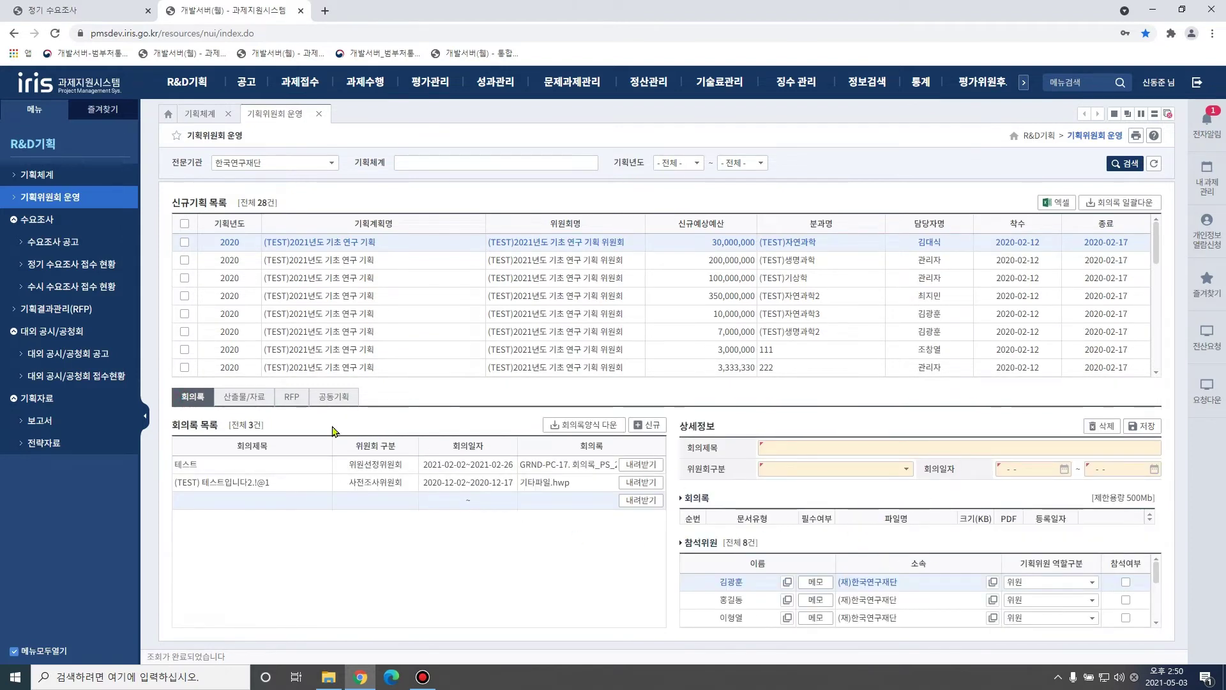
click(245, 397)
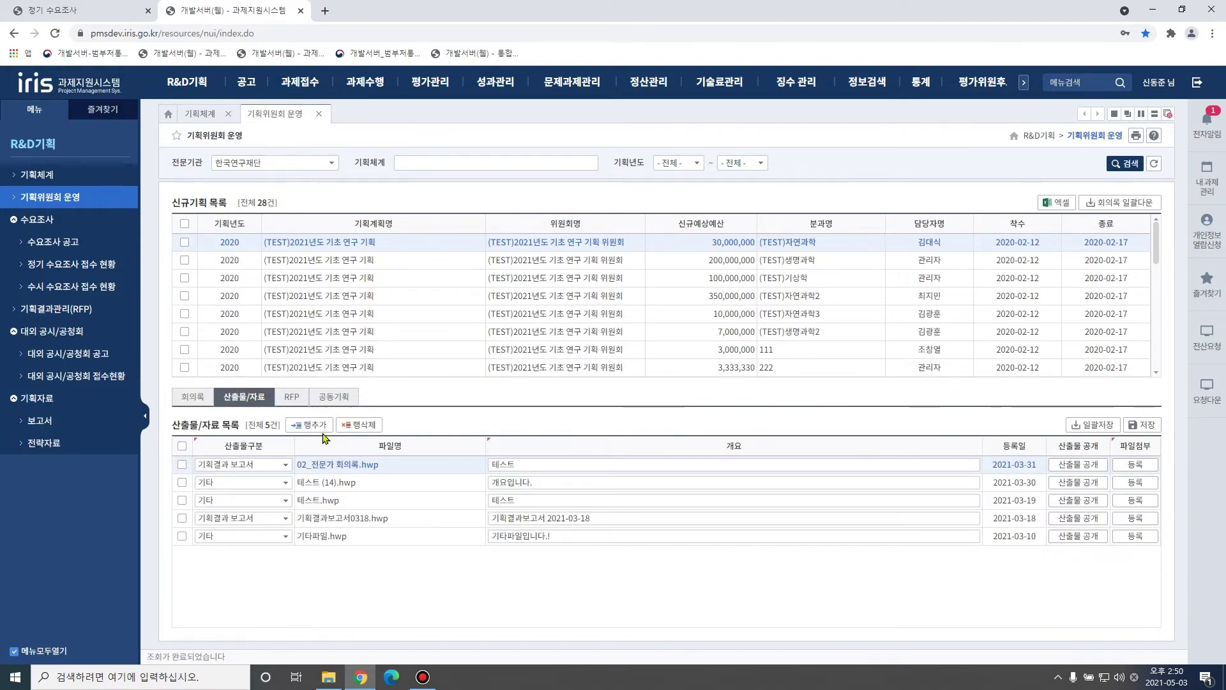
click(286, 465)
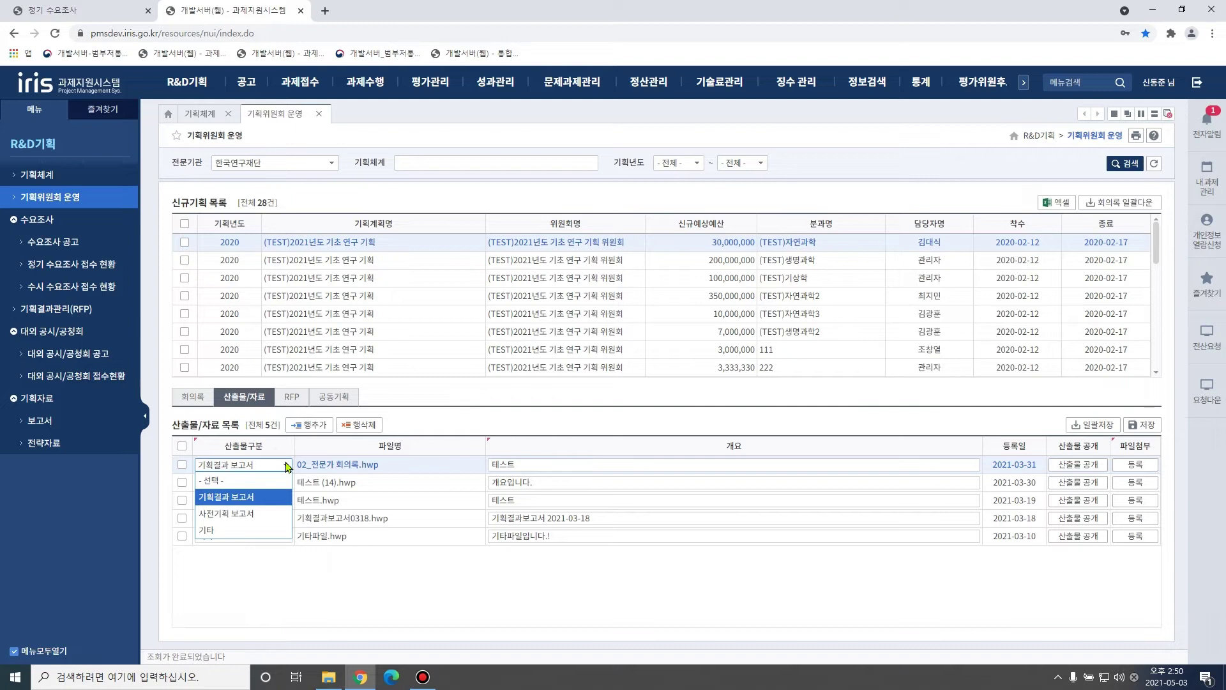
click(323, 580)
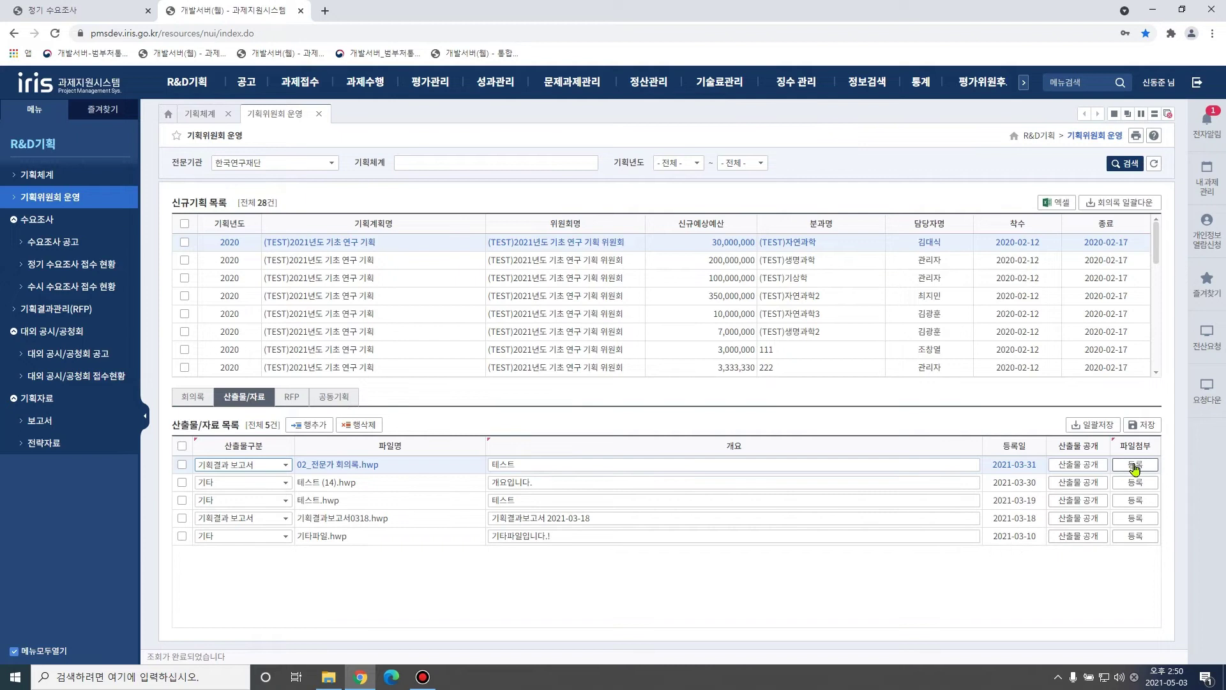
- Add a row to the 산출물/자료 list and set its 산출물구분 to 기획결과 보고서
click(318, 424)
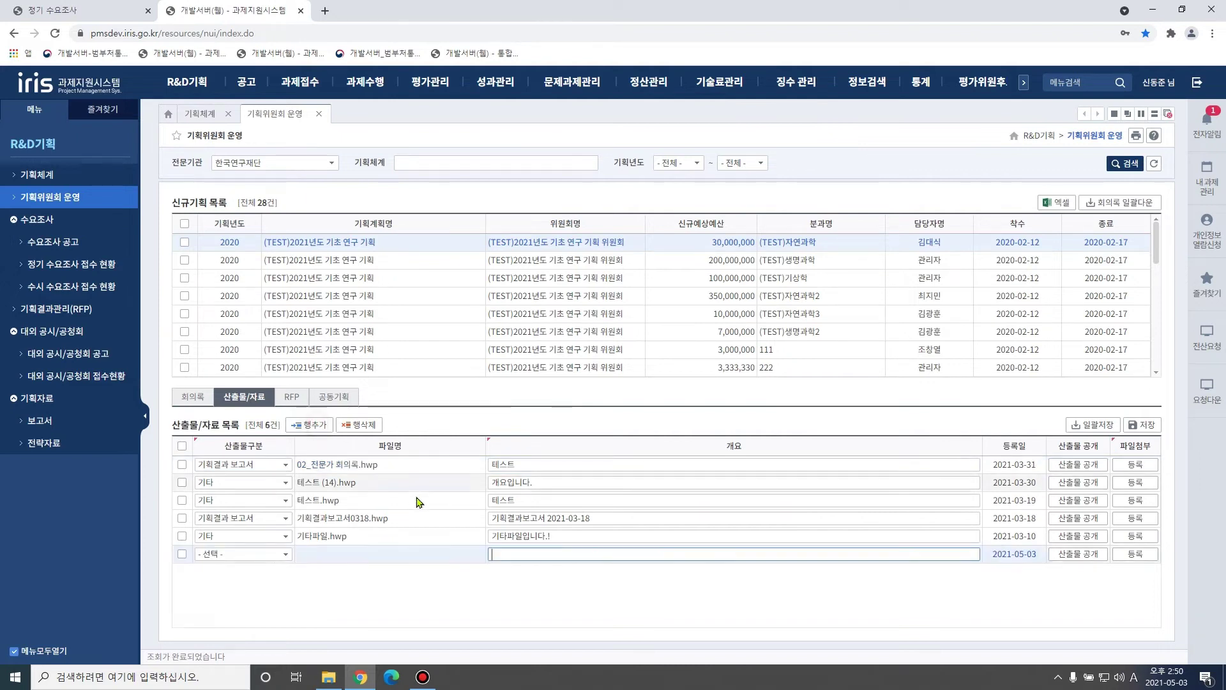
click(1137, 554)
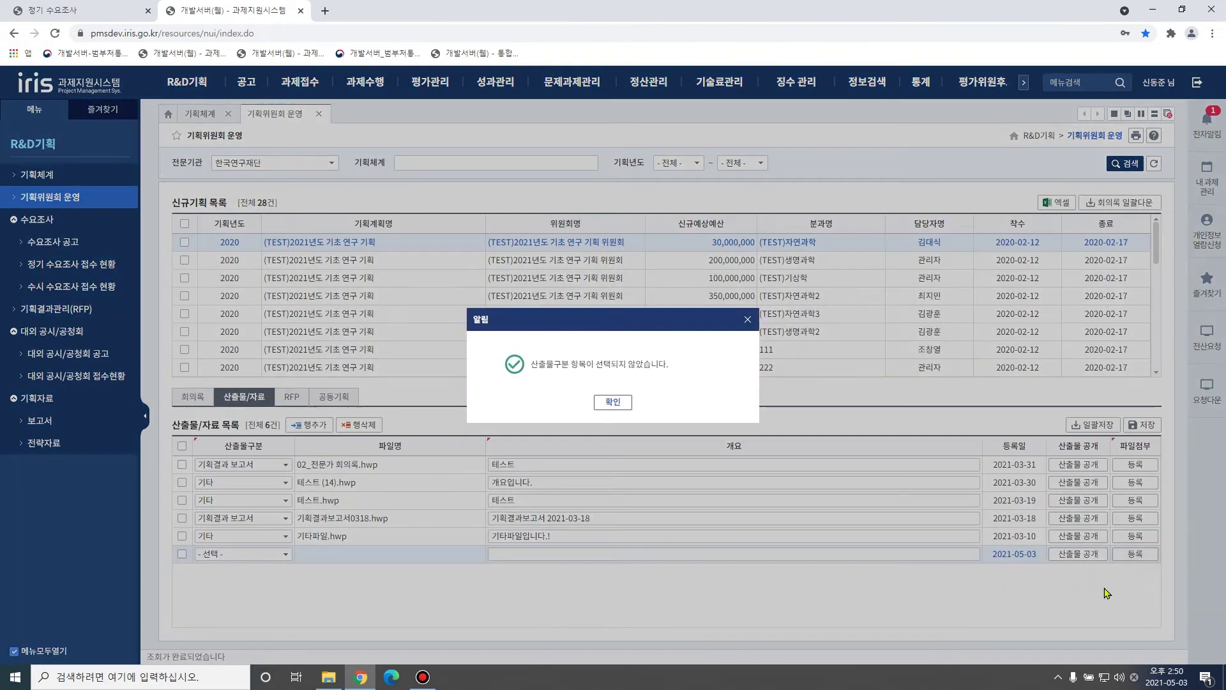
click(612, 402)
click(281, 553)
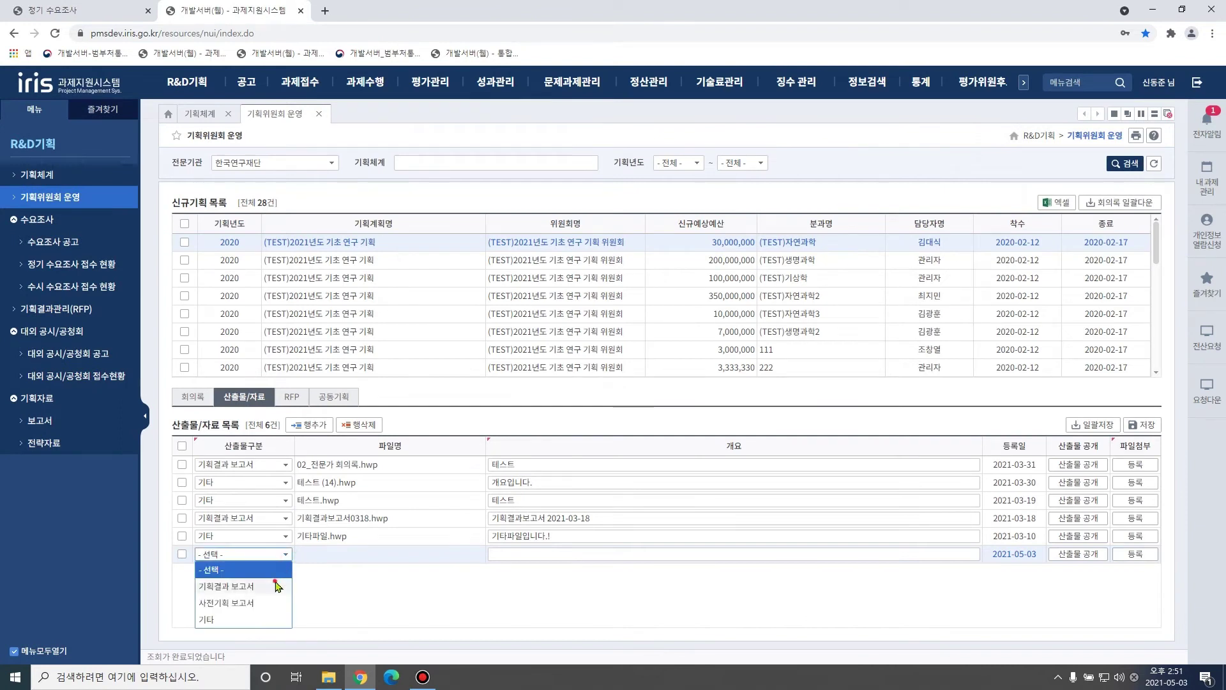
click(277, 586)
- Check the file upload window for the new 기획결과 보고서 row and close it without attaching a file
click(1135, 554)
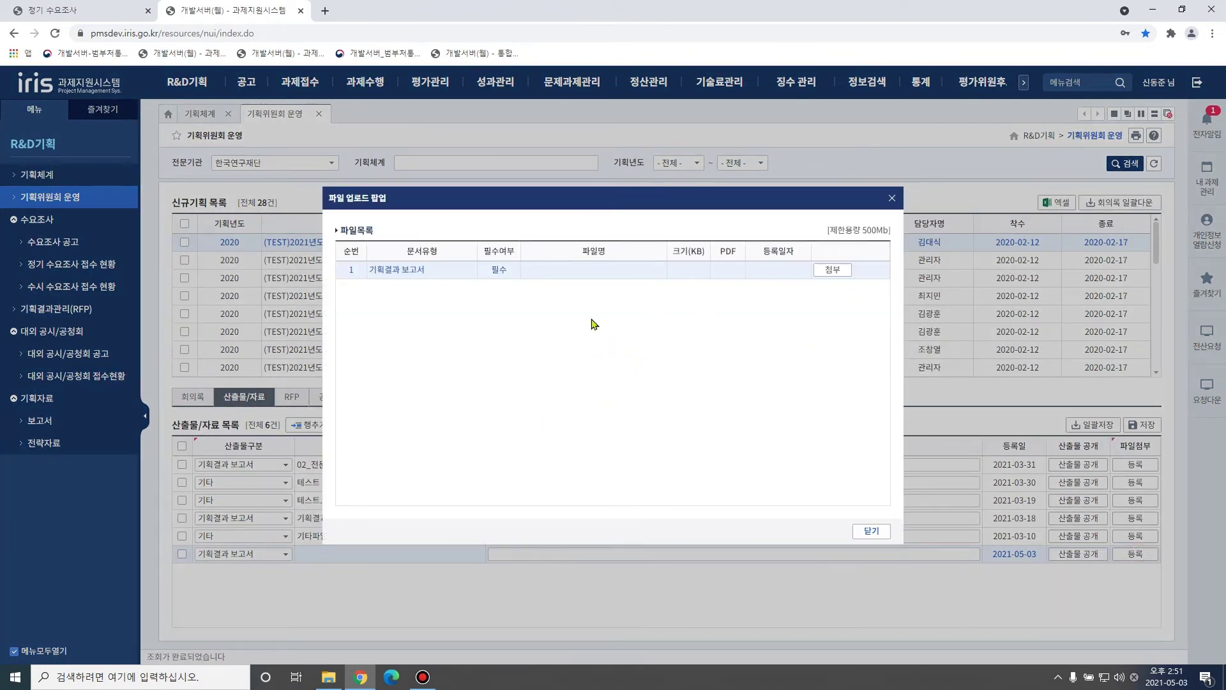
click(871, 531)
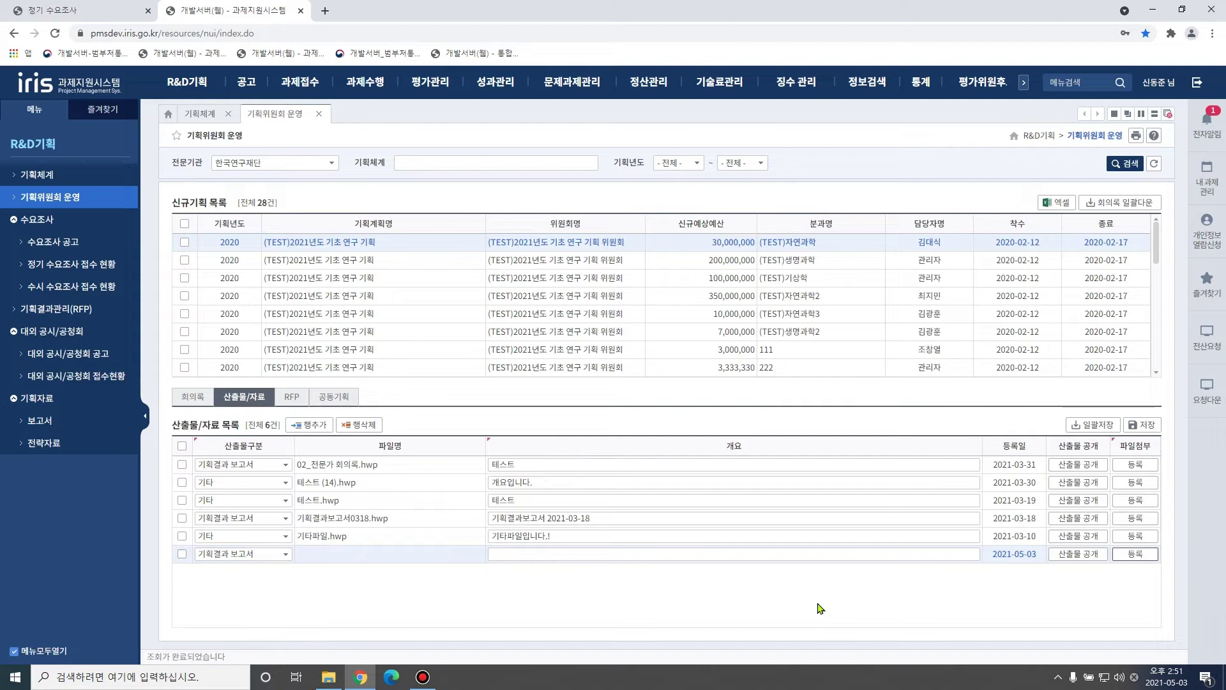
- Set the new deliverable's disclosure to the 보고서 board with 기획전문기관공개 scope, and enter "test" as the 비공개 사유
click(1079, 554)
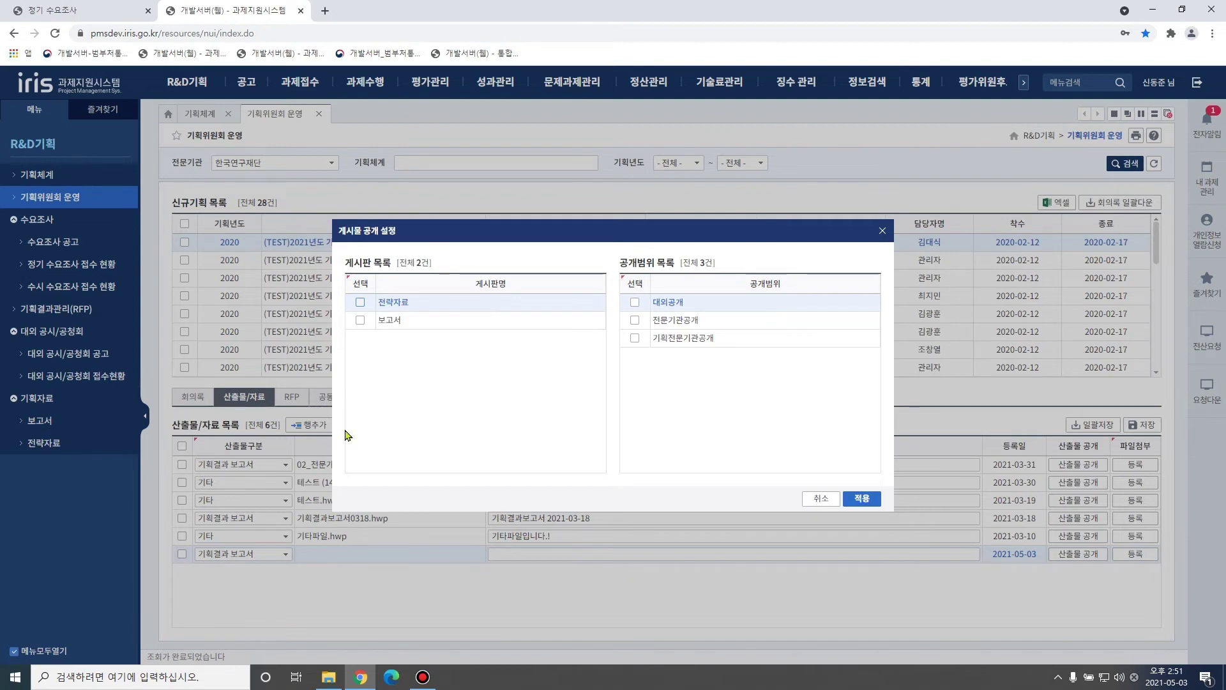
drag(593, 233, 572, 247)
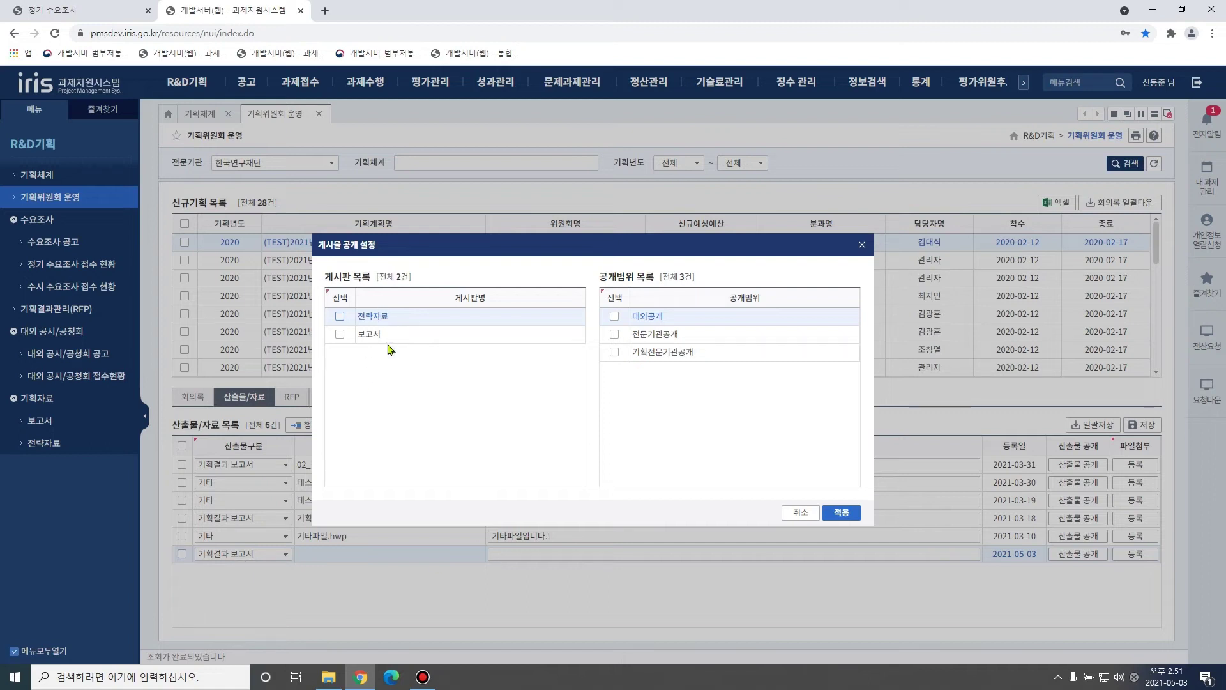
click(340, 334)
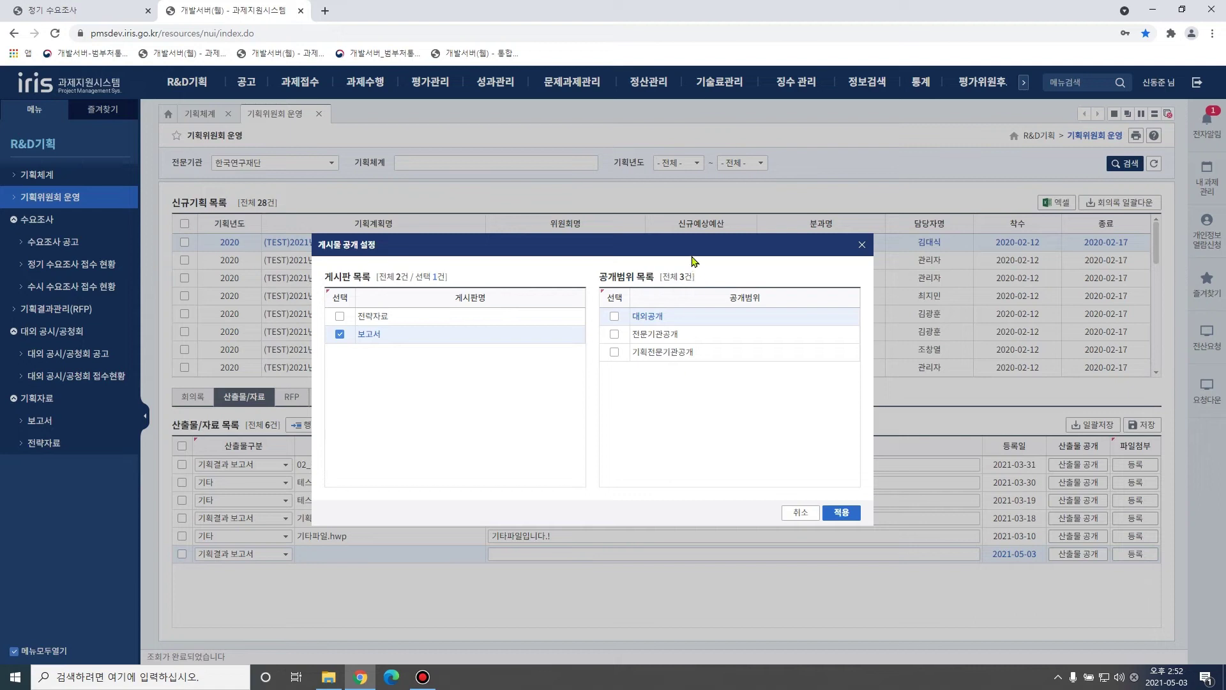
click(614, 353)
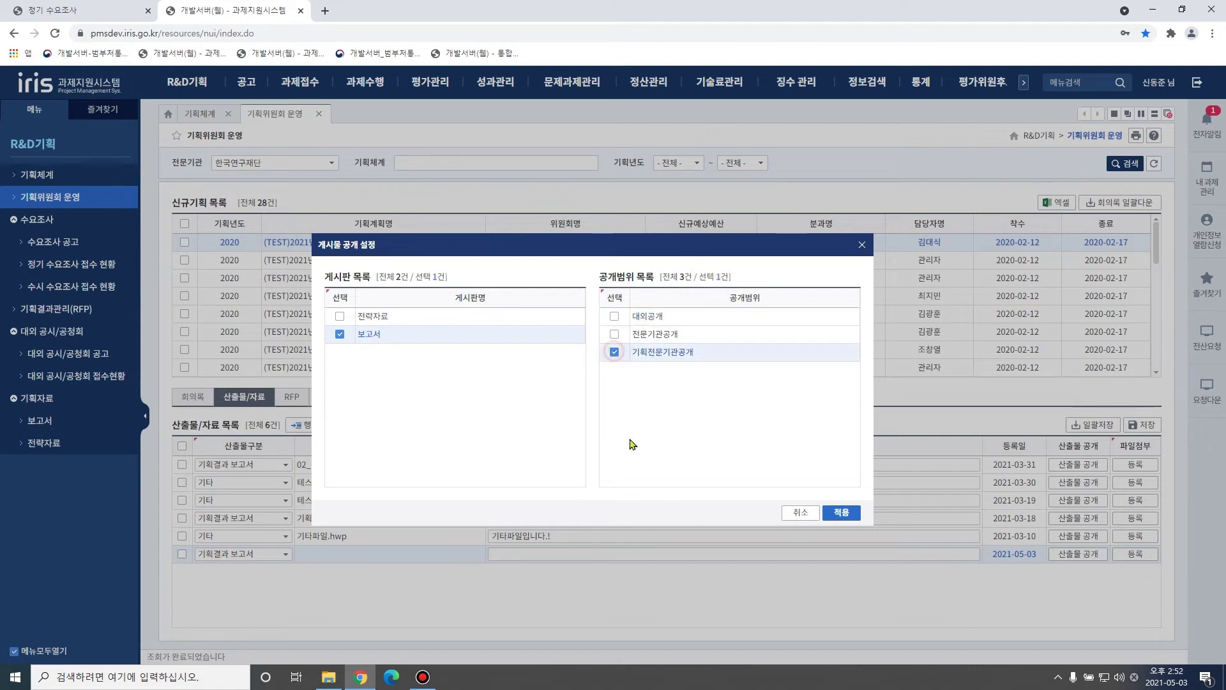
click(844, 513)
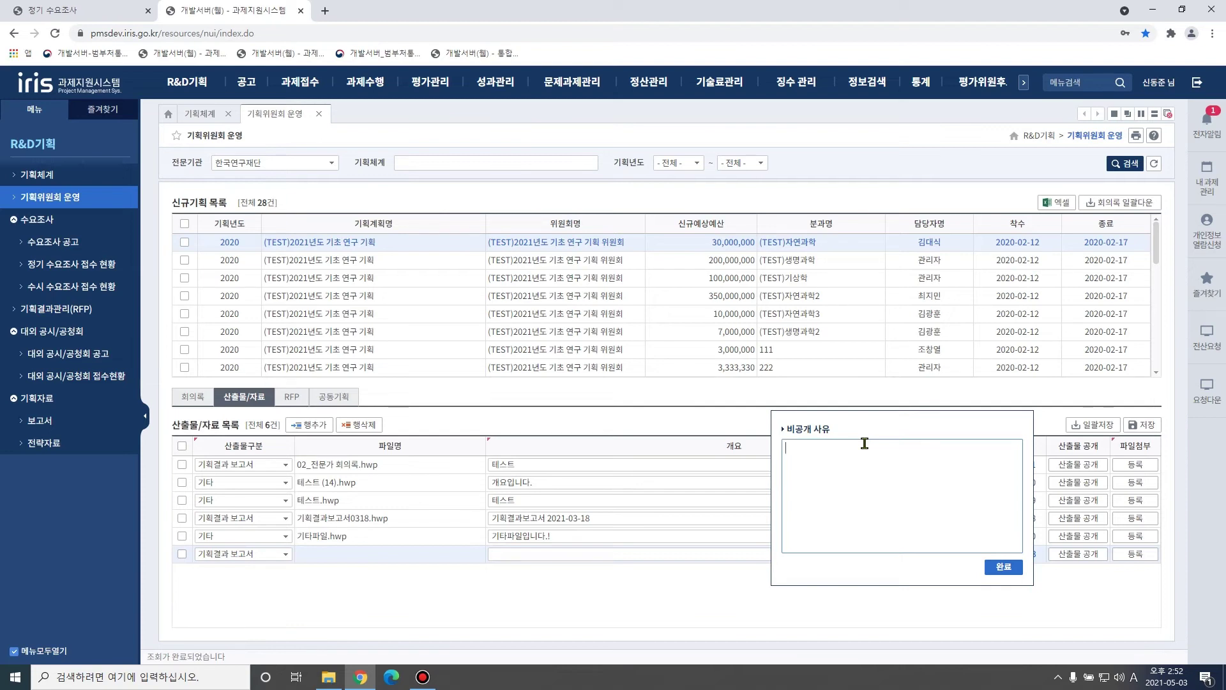
text(test)
click(1003, 567)
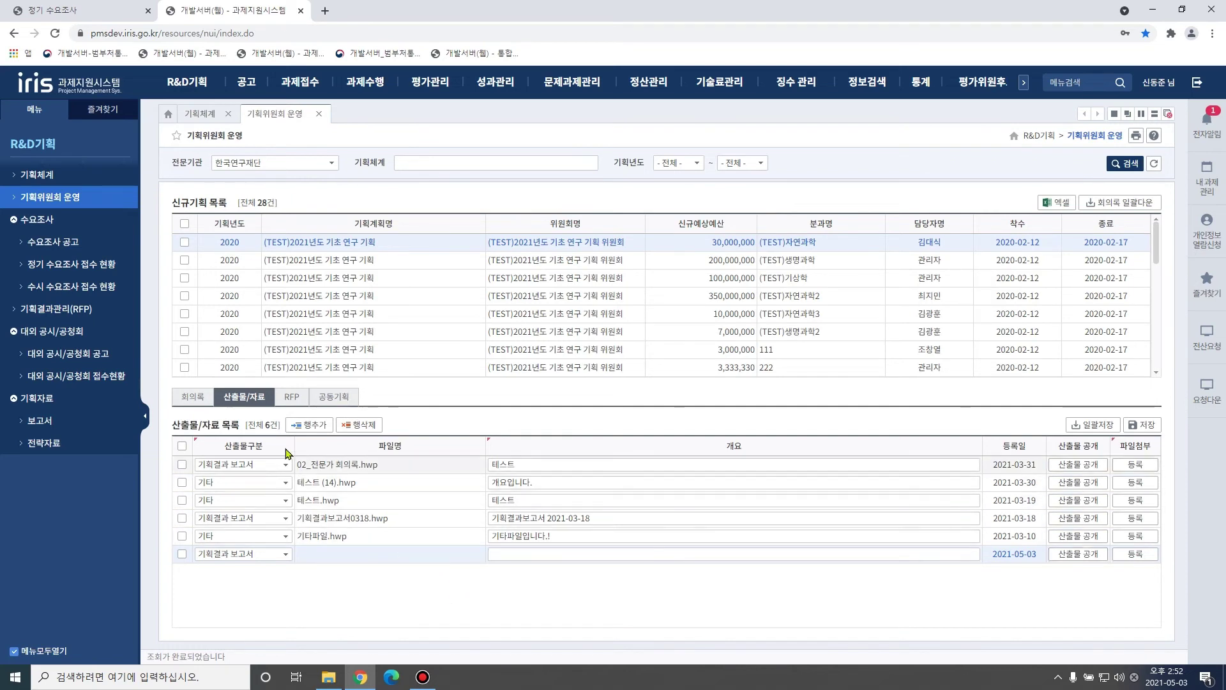
- Examine the details of the (테스트)테스트입니다. project in the division's RFP list, including its 주관기관유형 and attachments
click(292, 401)
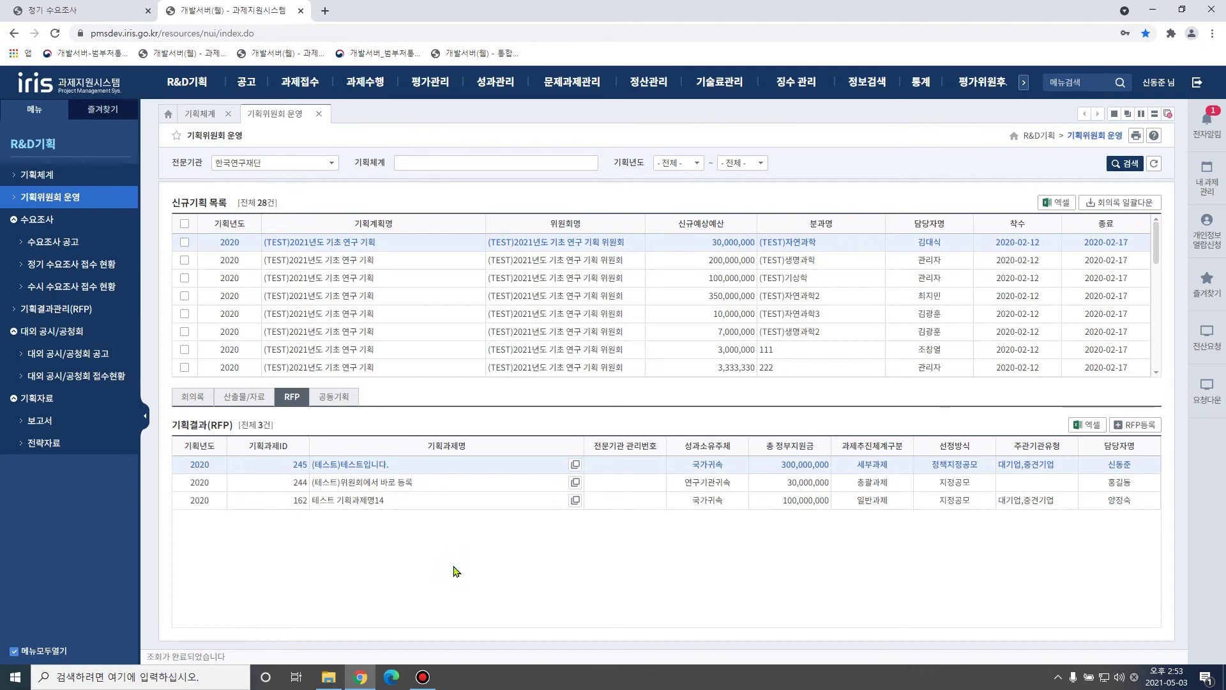
click(575, 466)
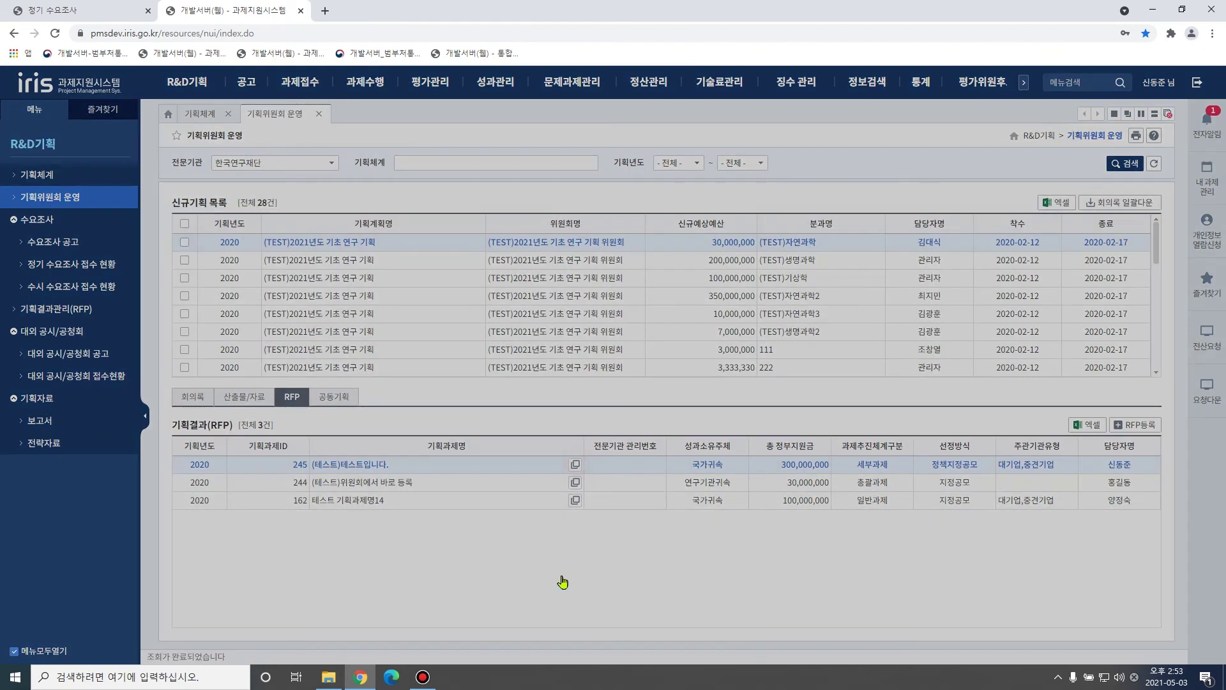
scroll(521, 422, down, 3)
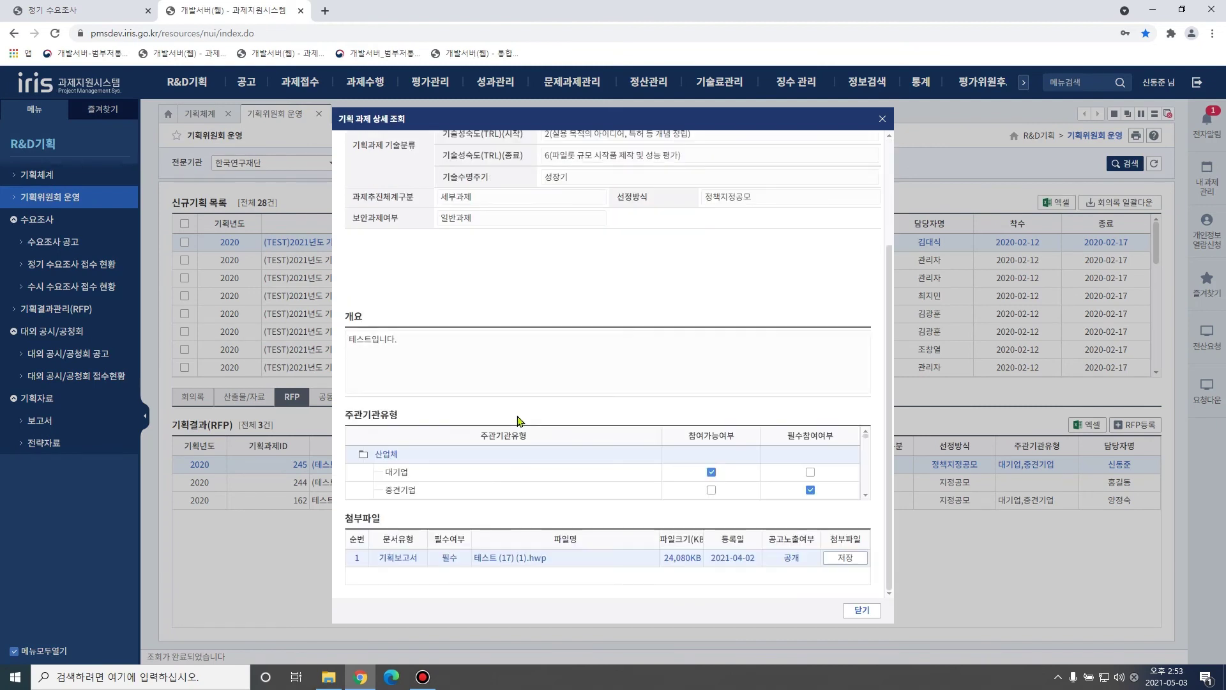
click(861, 610)
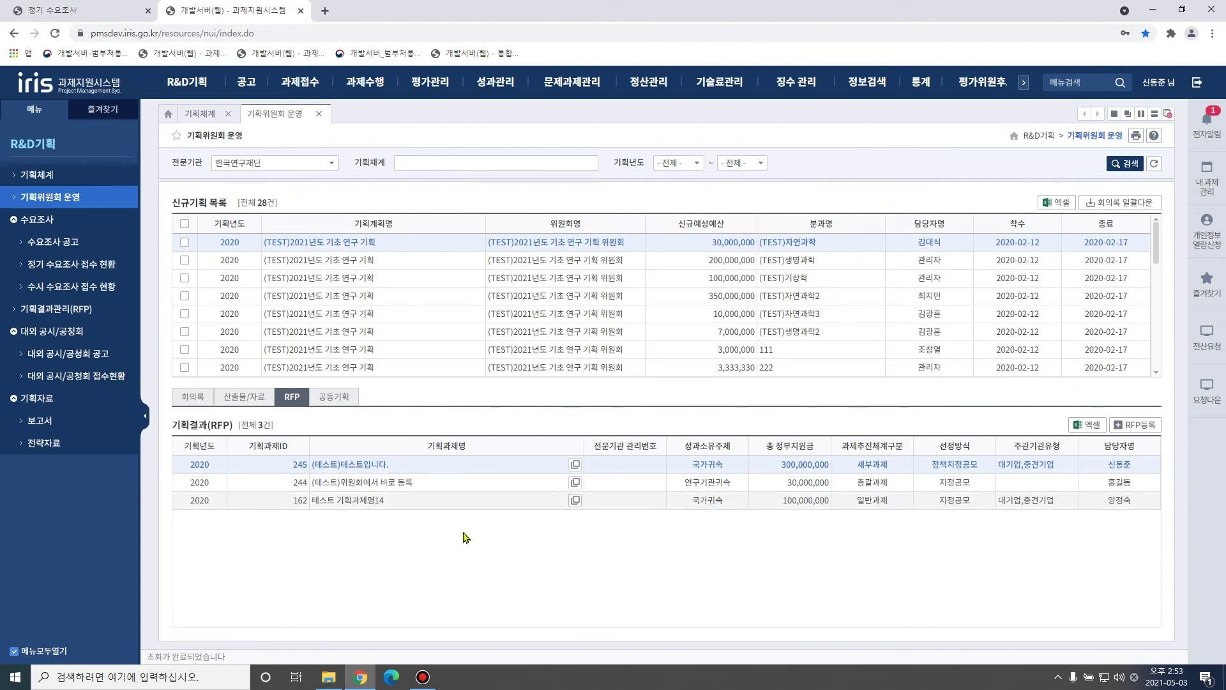
- Try to add the person affiliated with 국가과학기술연구회 to the division's 공동기획 대상 목록 through an unfiltered personnel search
click(332, 403)
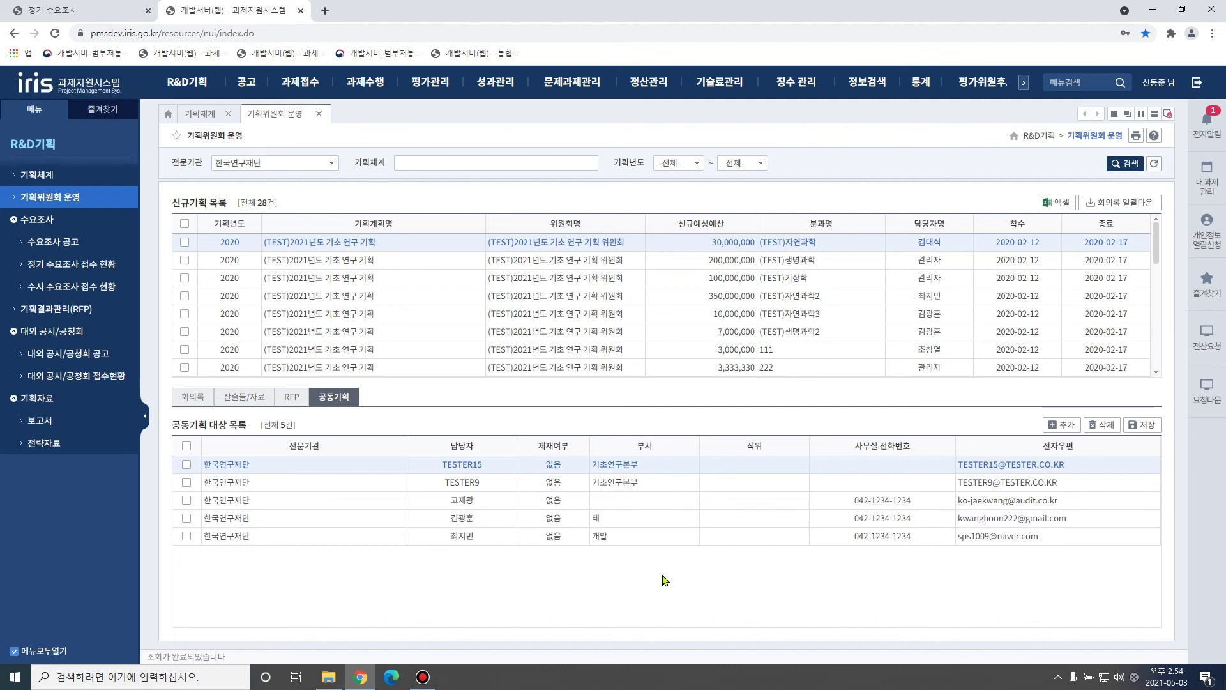
click(1063, 424)
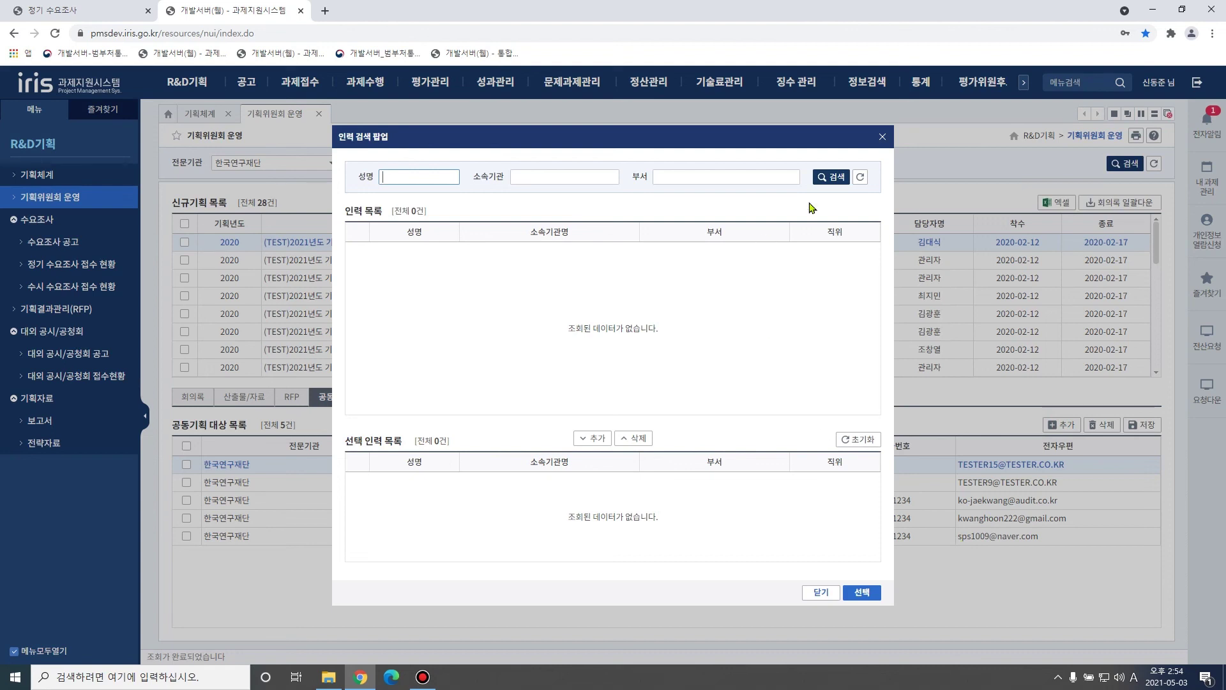
click(821, 181)
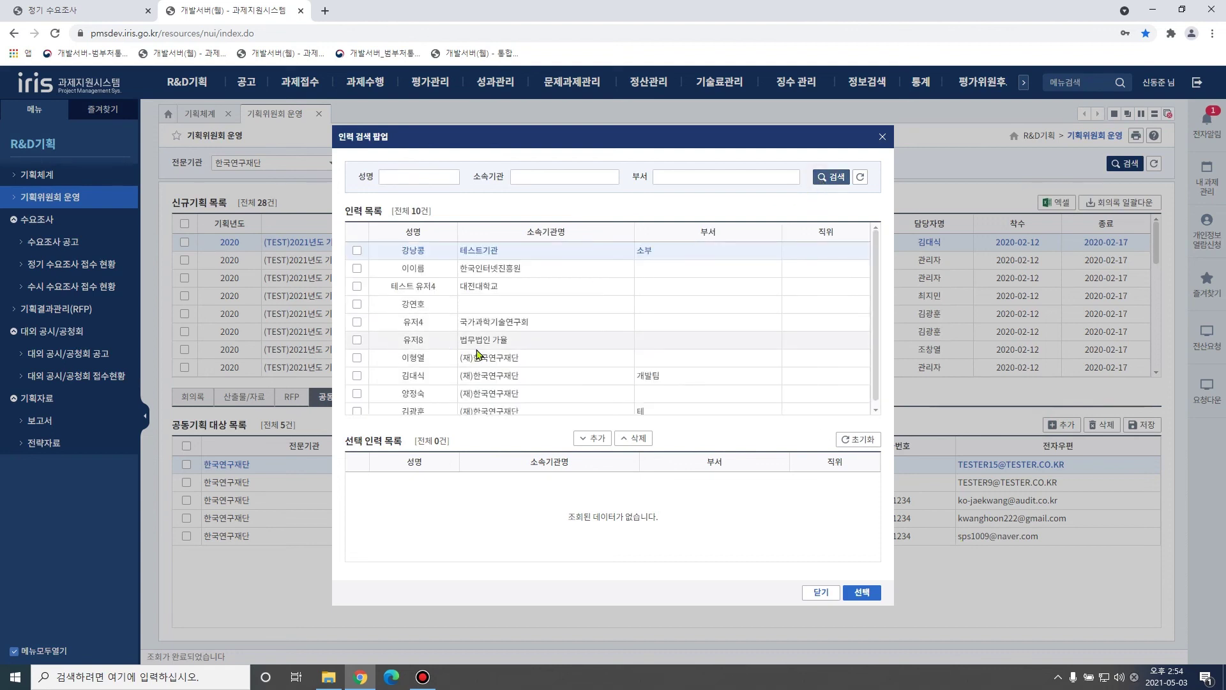
drag(483, 137, 628, 152)
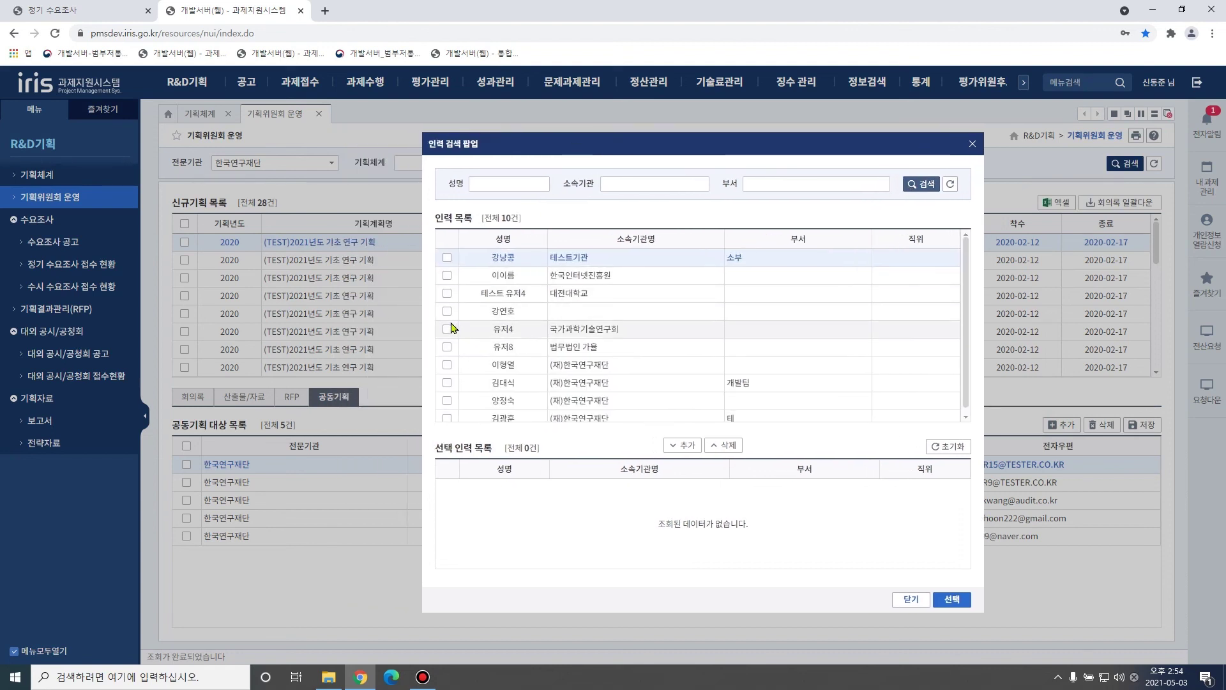
click(447, 328)
click(683, 445)
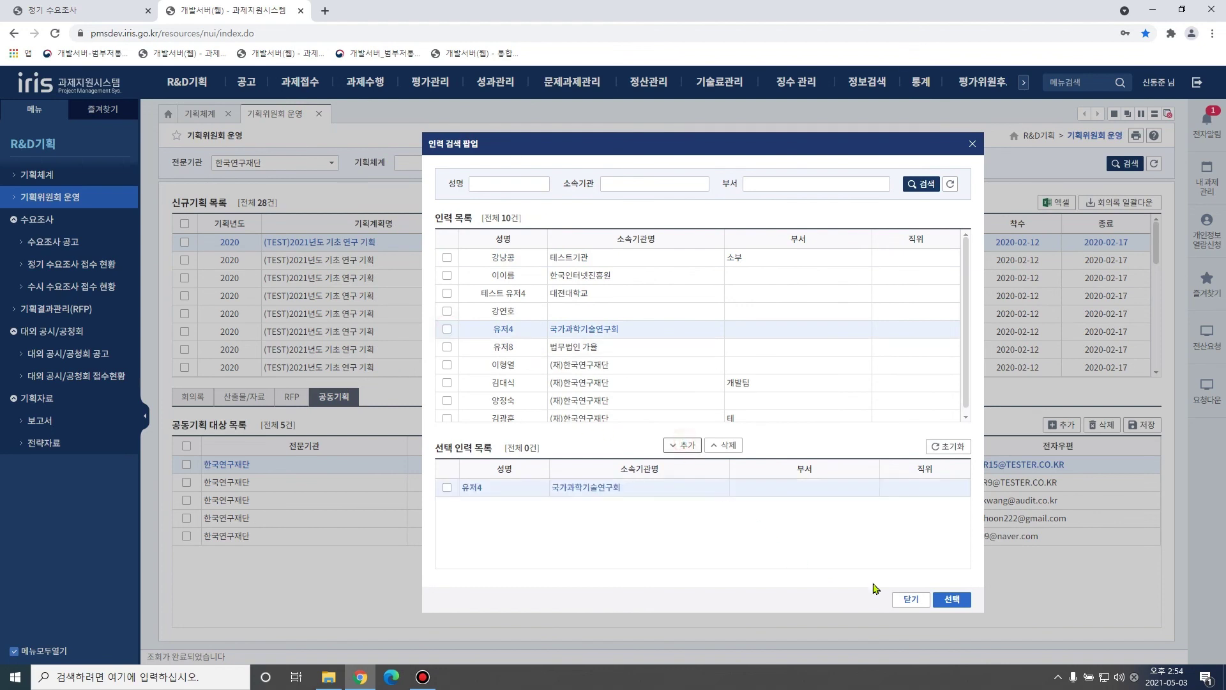
click(951, 599)
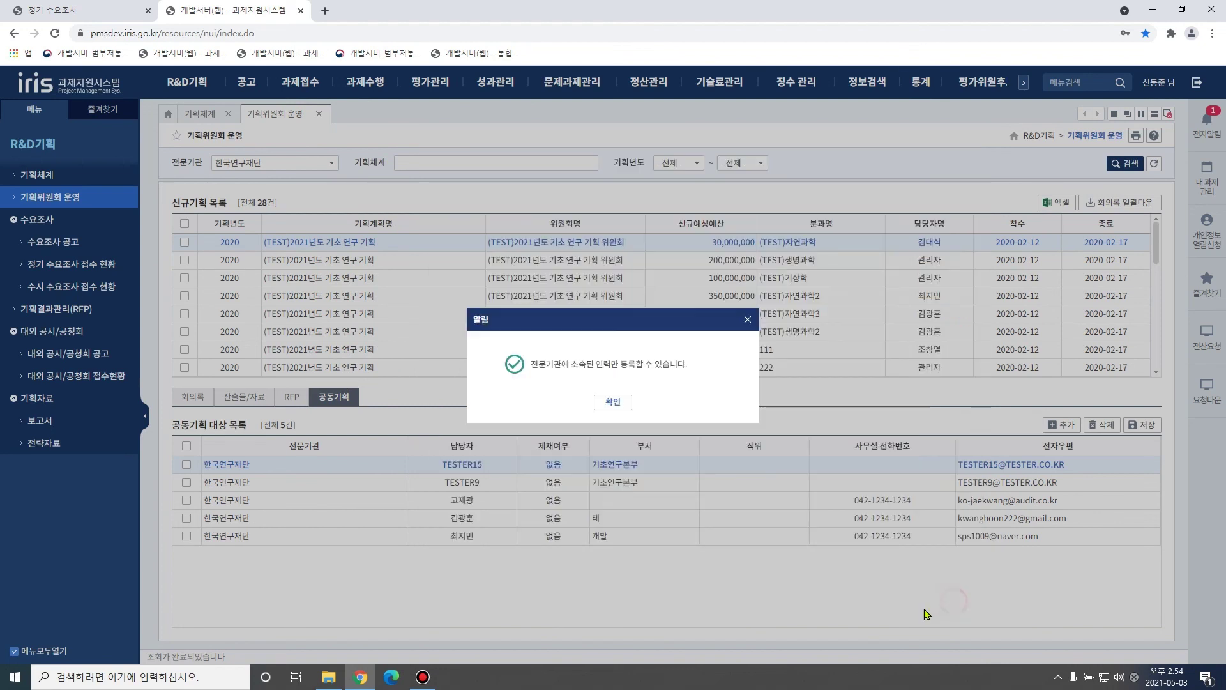
click(620, 404)
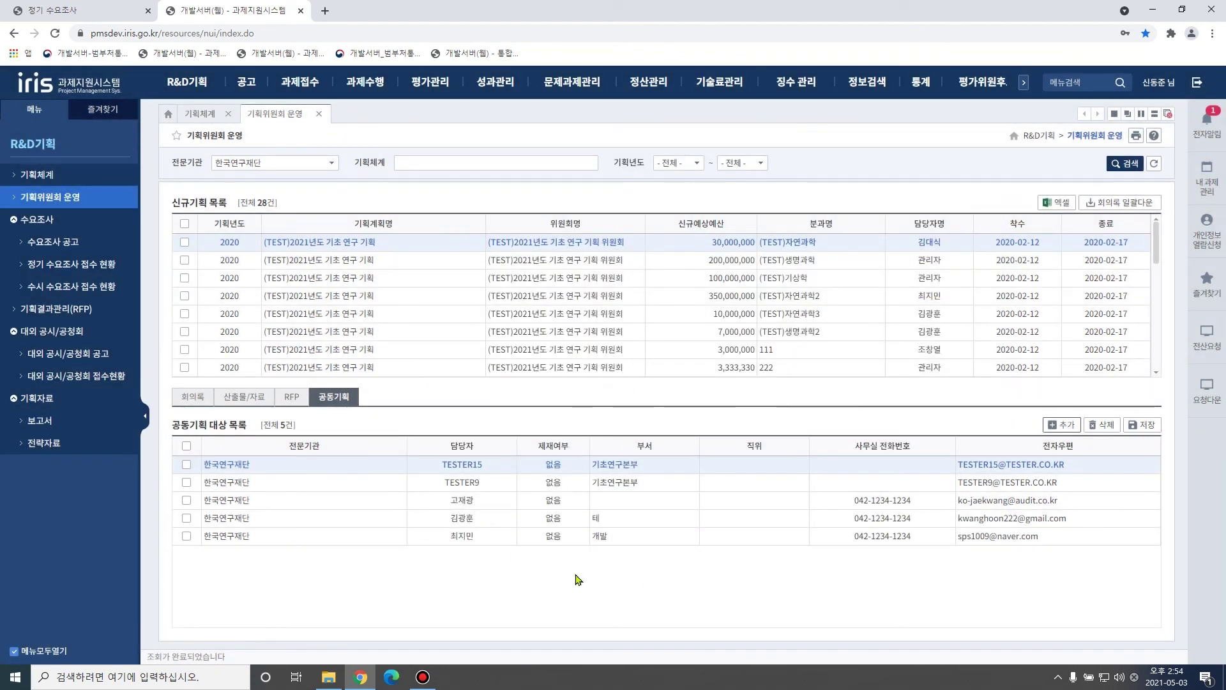